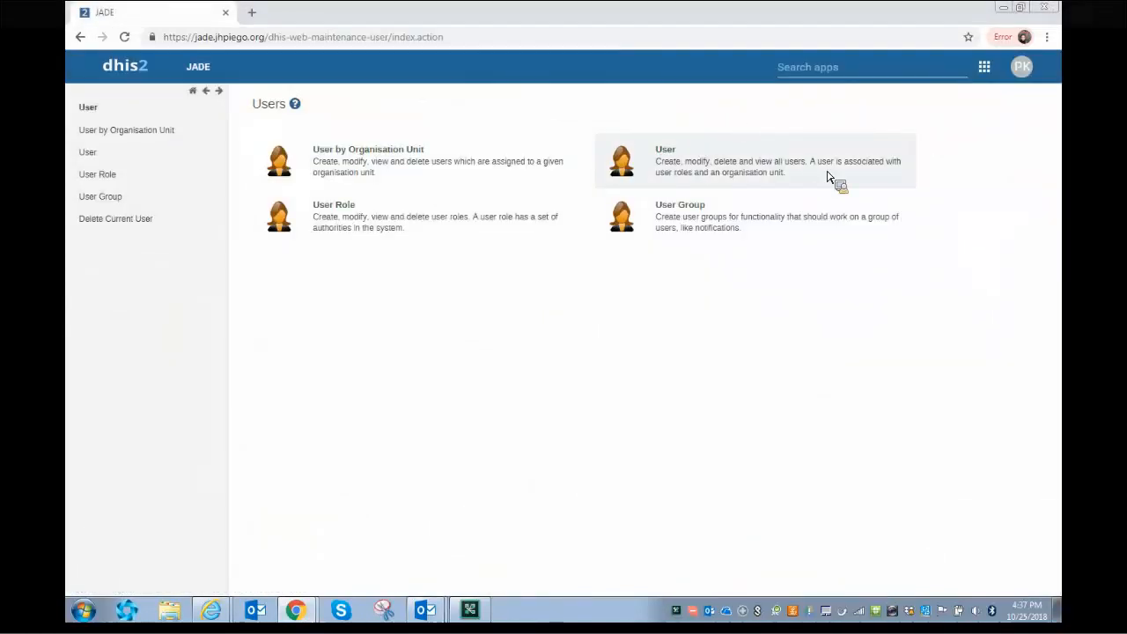
- Open the User tile to list all user accounts with their usernames
left_click(827, 176)
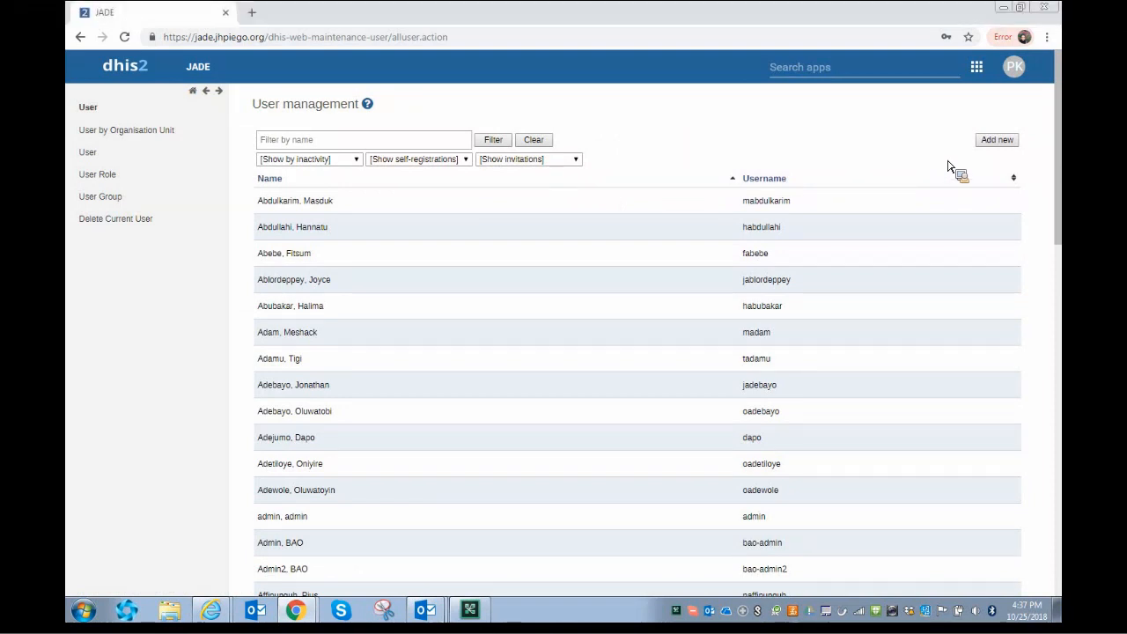
- Use Add new in User management to open a blank Create new user form
left_click(1009, 142)
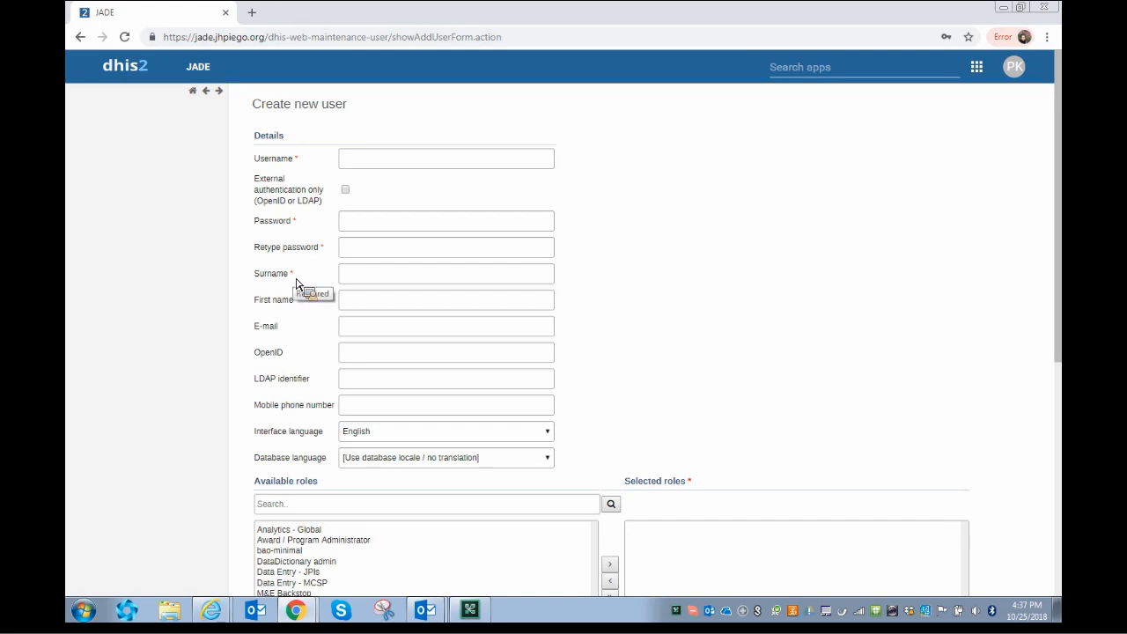
- Find the new user in the Outlook address book, open their contact details, then return to DHIS2
mouse_move(438, 618)
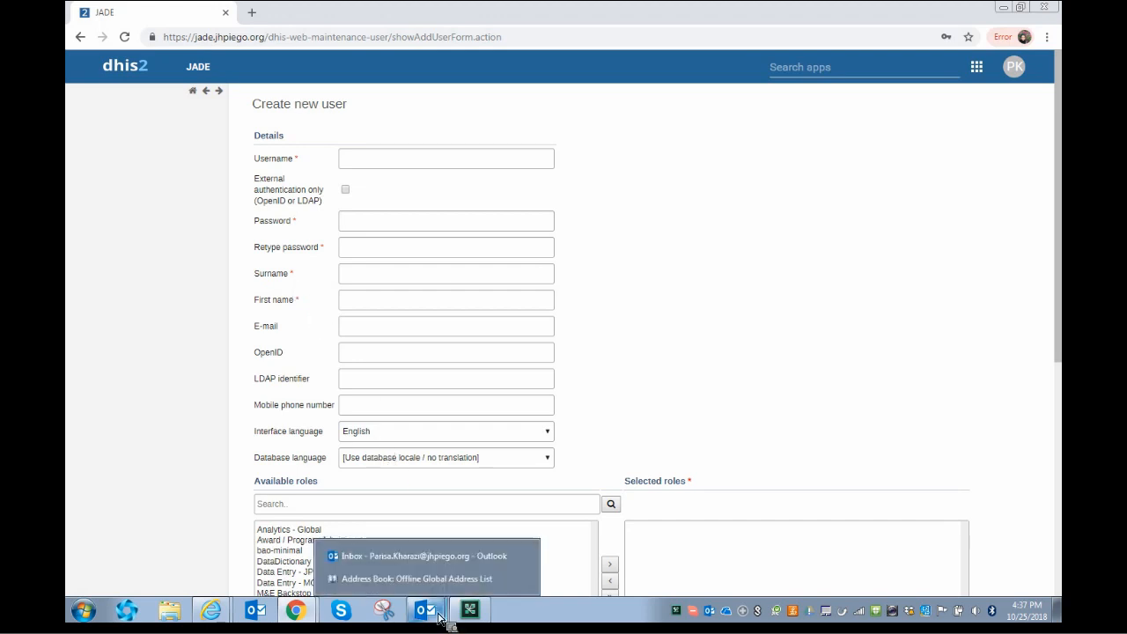
left_click(441, 555)
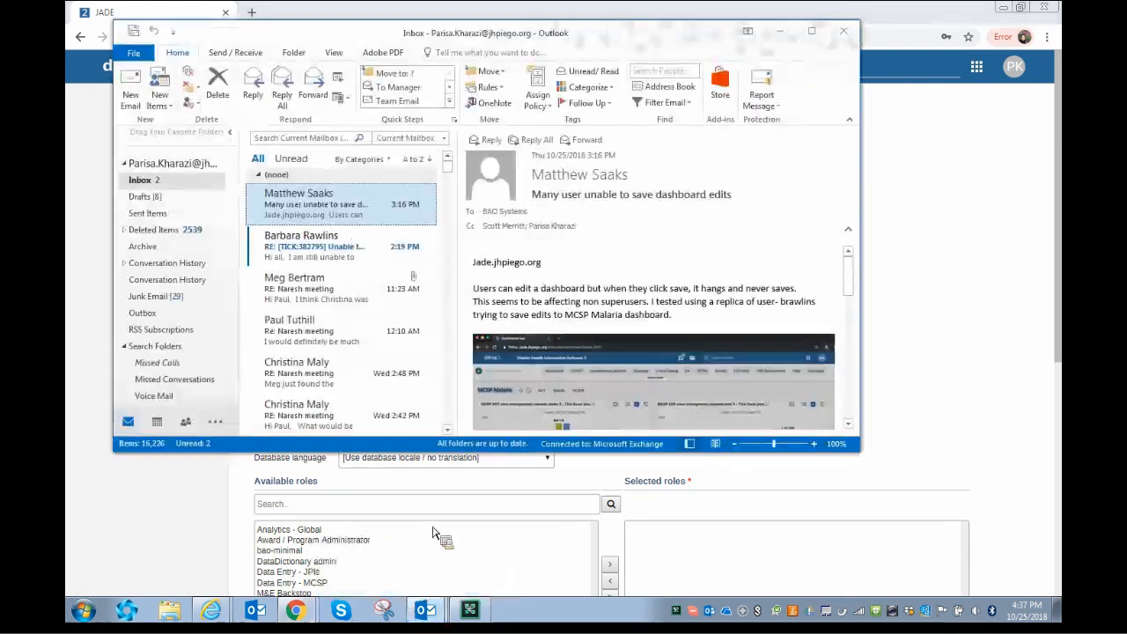
left_click(696, 92)
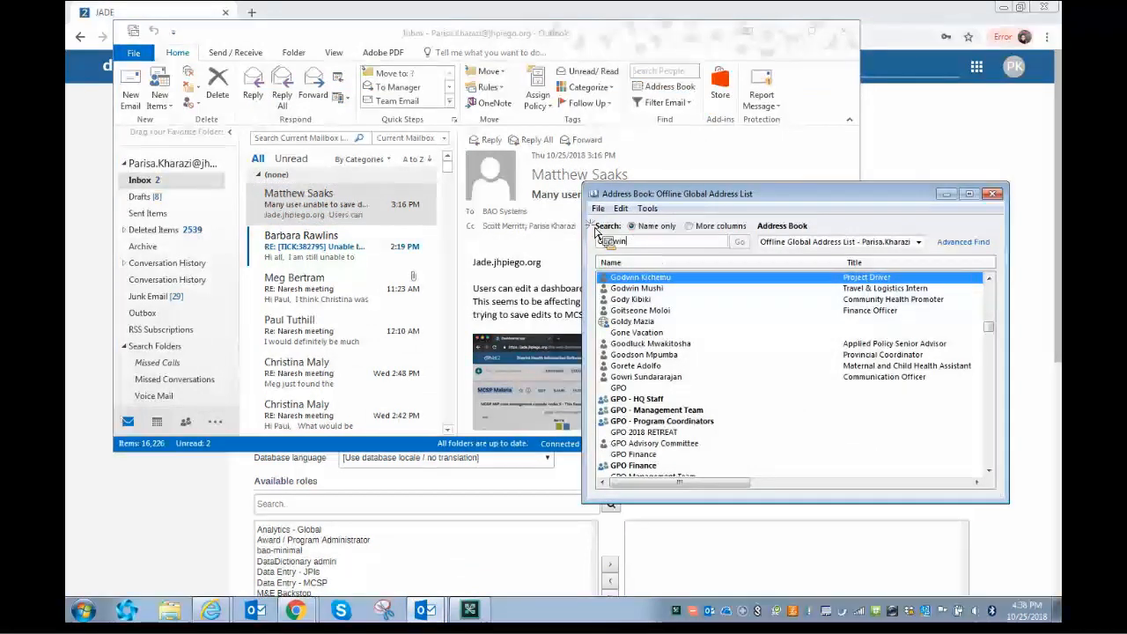
double_click(650, 248)
type("Go")
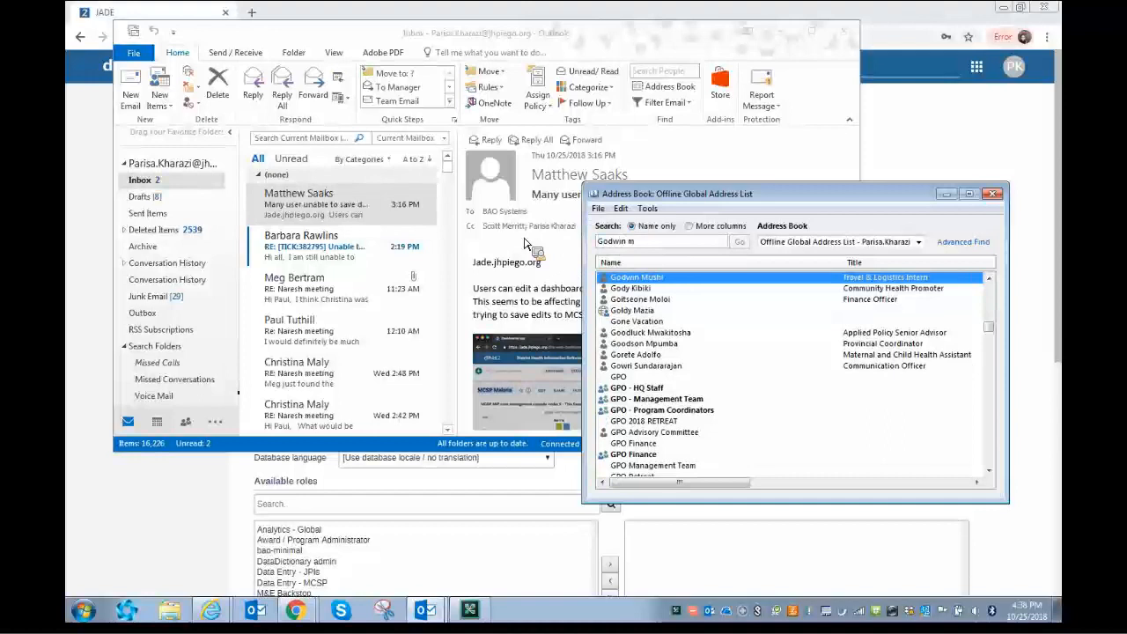
double_click(636, 278)
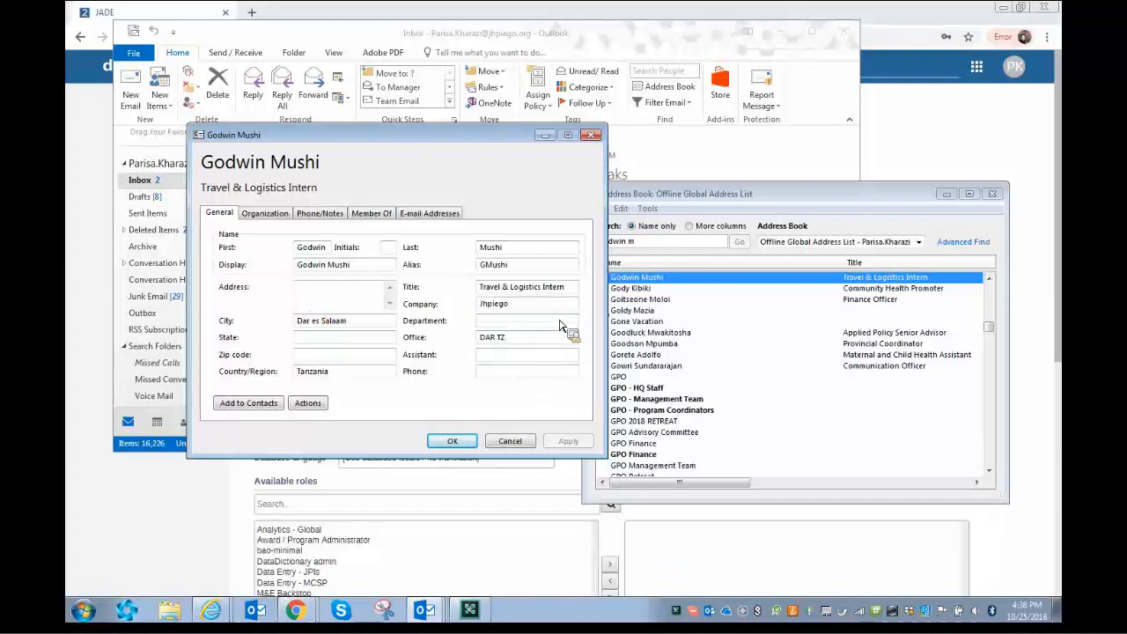
left_click(204, 519)
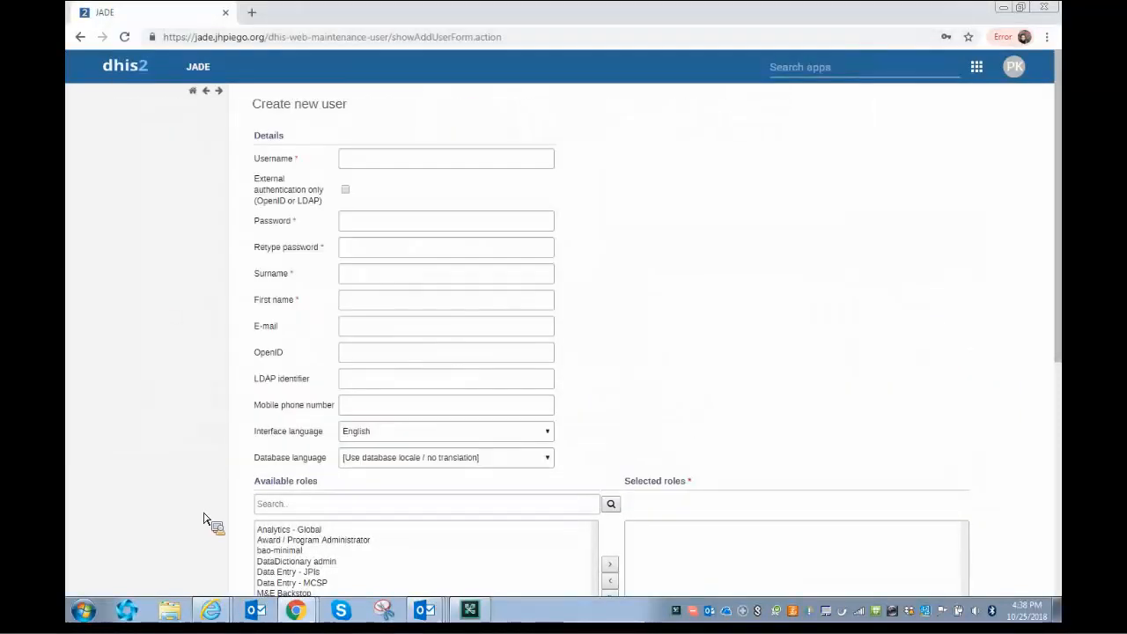
- Enter the new user's username and enable External authentication only (OpenID or LDAP)
left_click(376, 163)
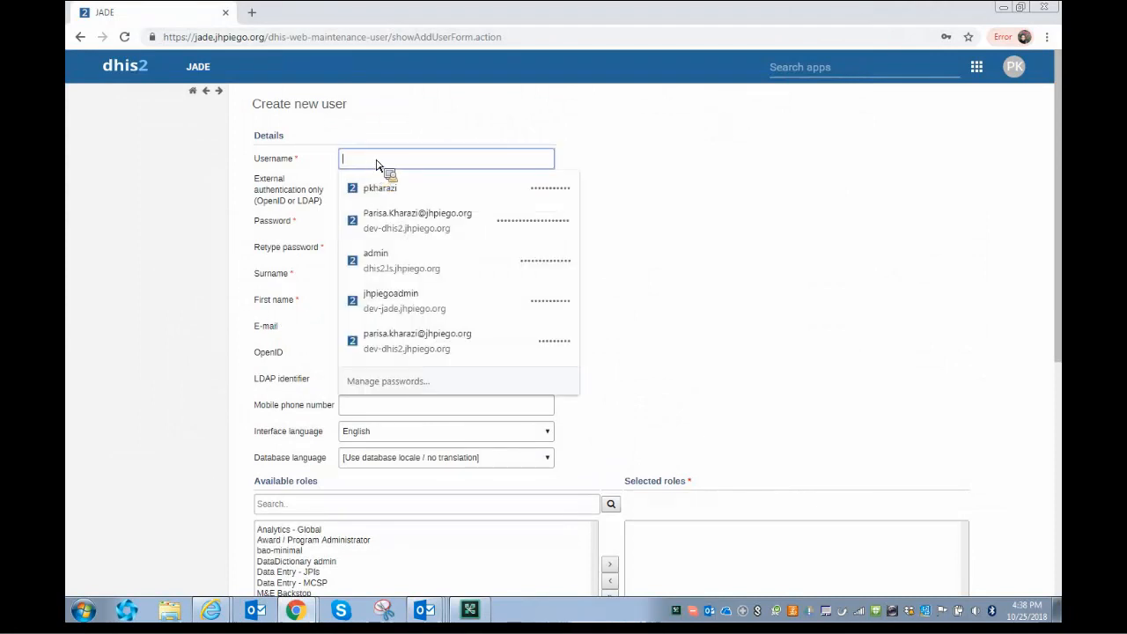
left_click(370, 142)
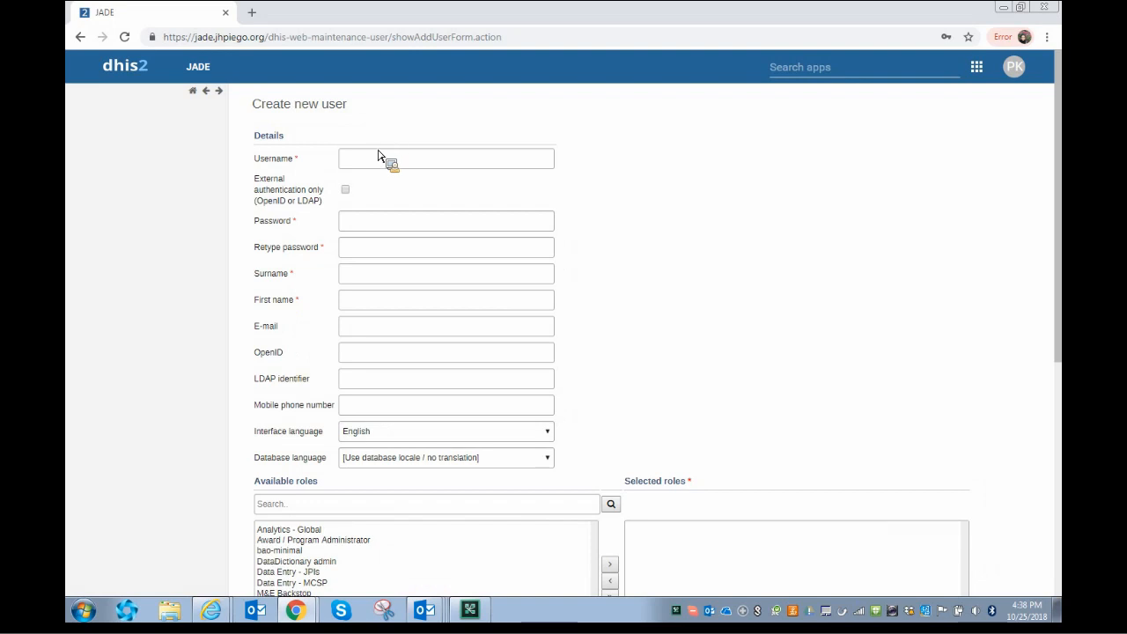
left_click(378, 158)
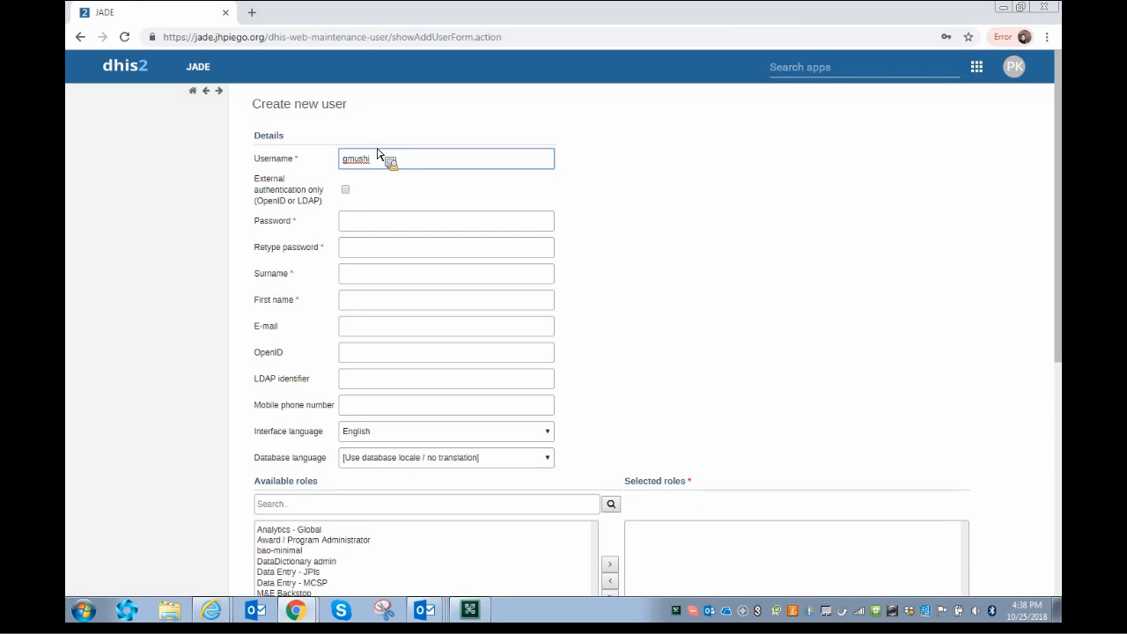
left_click(352, 191)
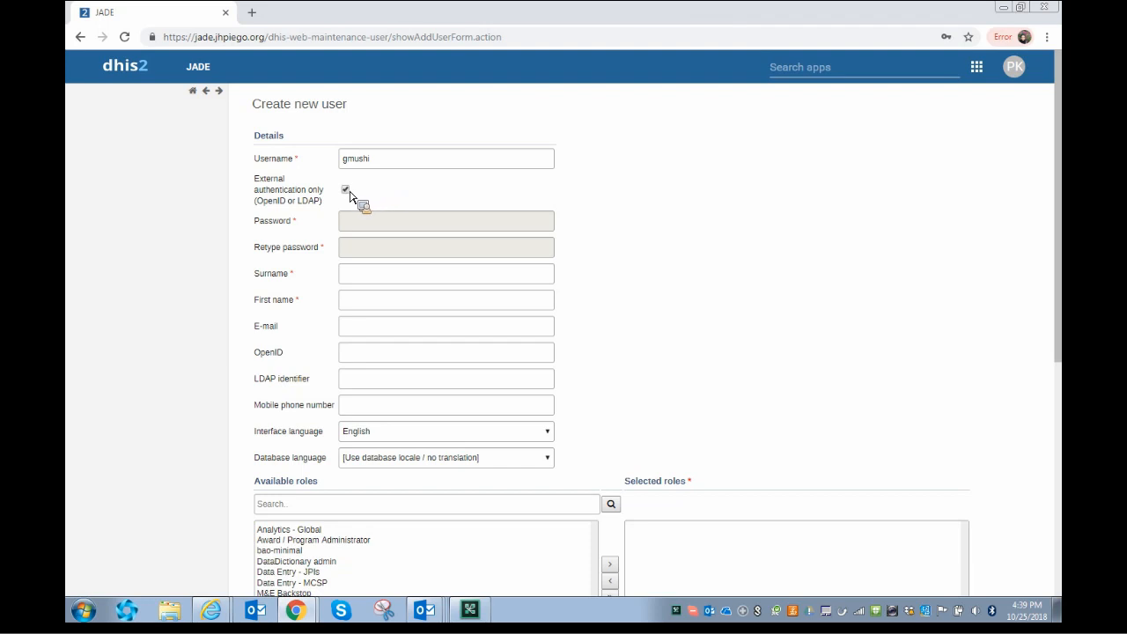
- Re-toggle External authentication only, then enter the user's surname and move to First name
left_click(348, 191)
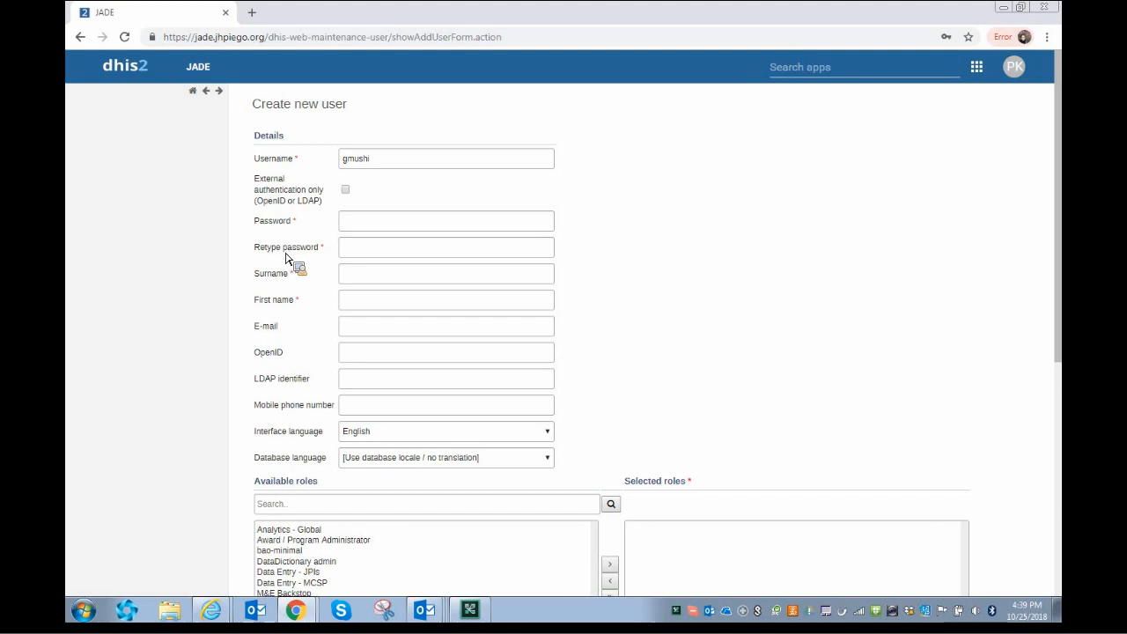
left_click(346, 191)
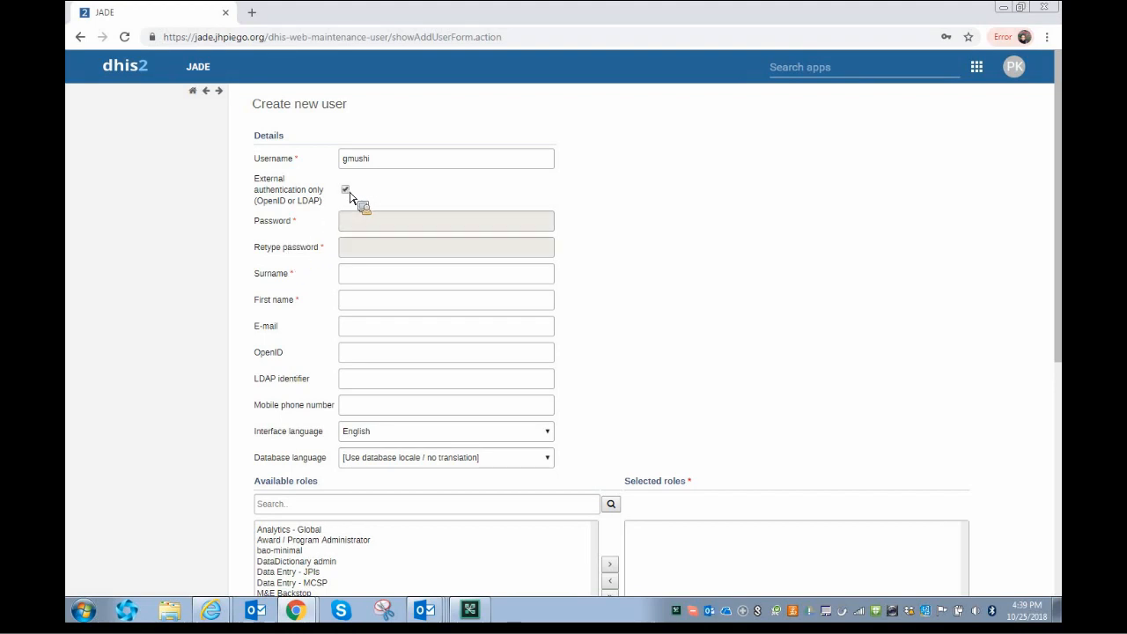
left_click(347, 280)
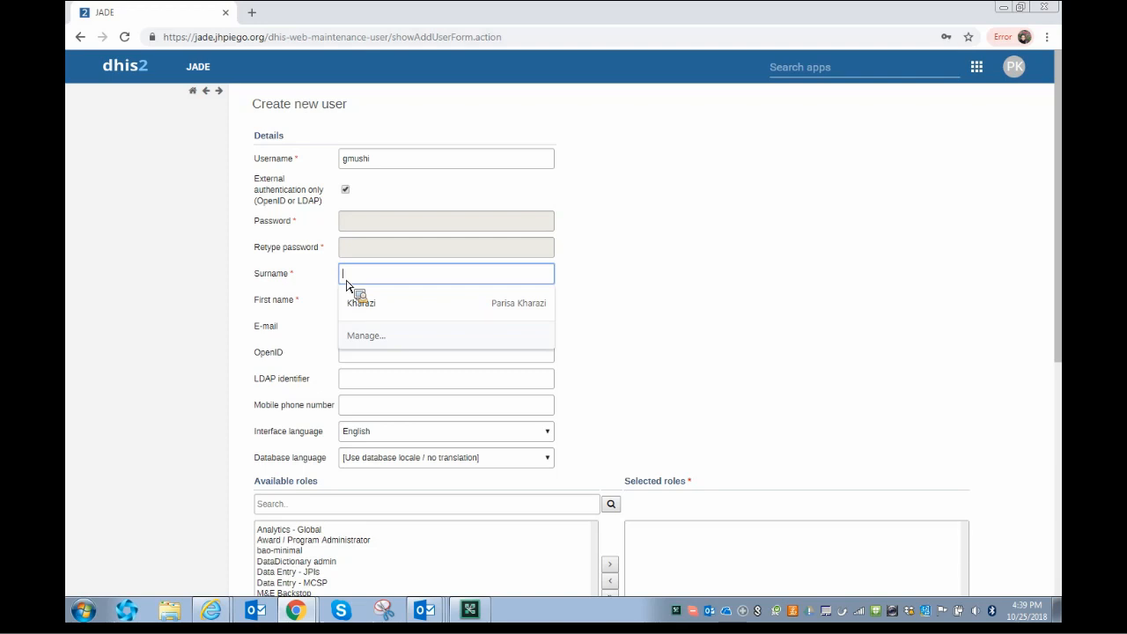
type("Mushi")
key("Tab")
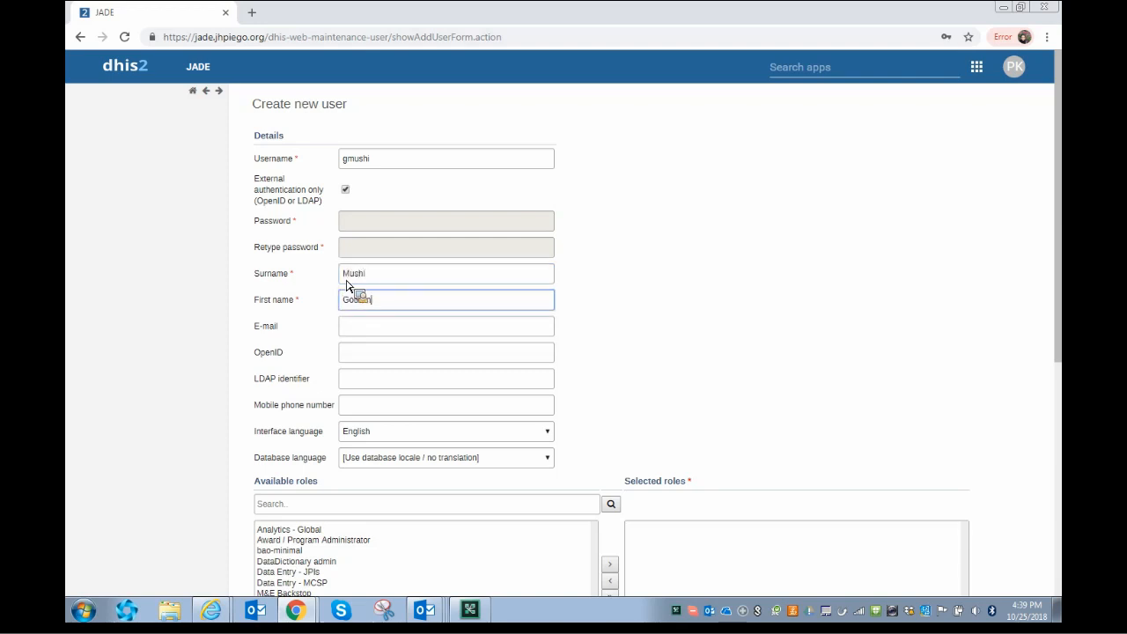
left_click(345, 283)
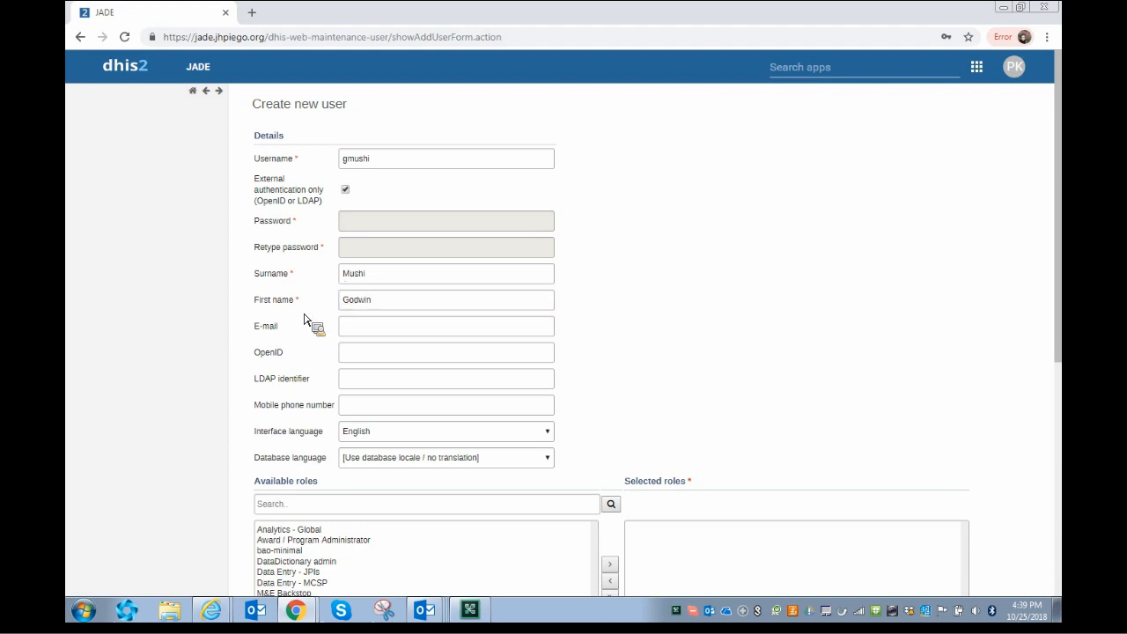
- Copy the user's e-mail address from their Outlook contact card into the DHIS2 E-mail field
mouse_move(431, 611)
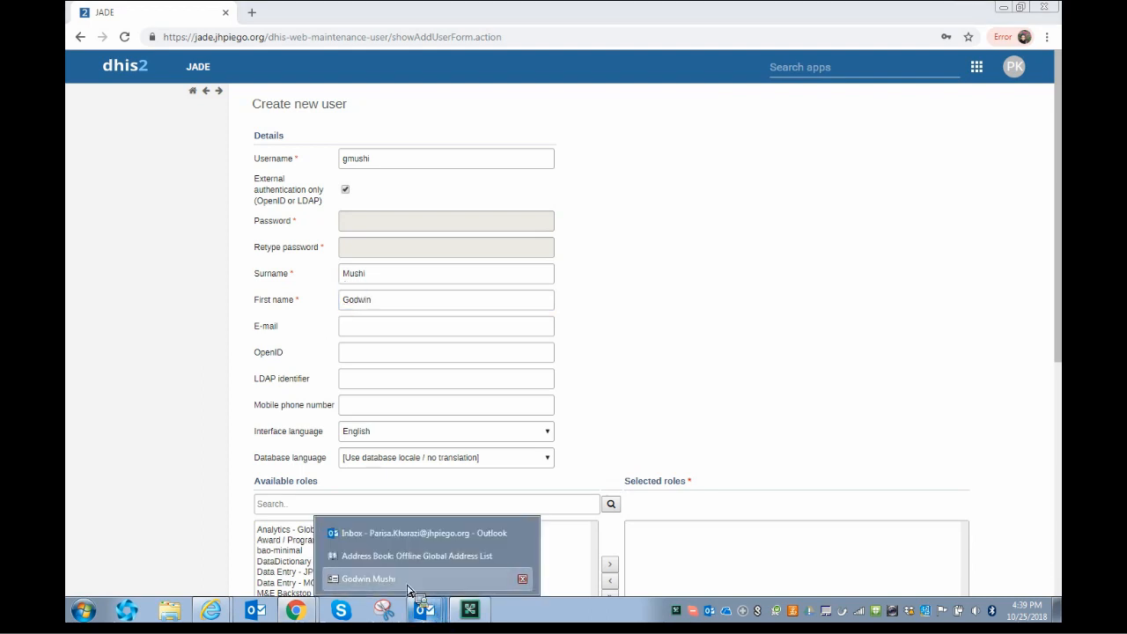
left_click(409, 579)
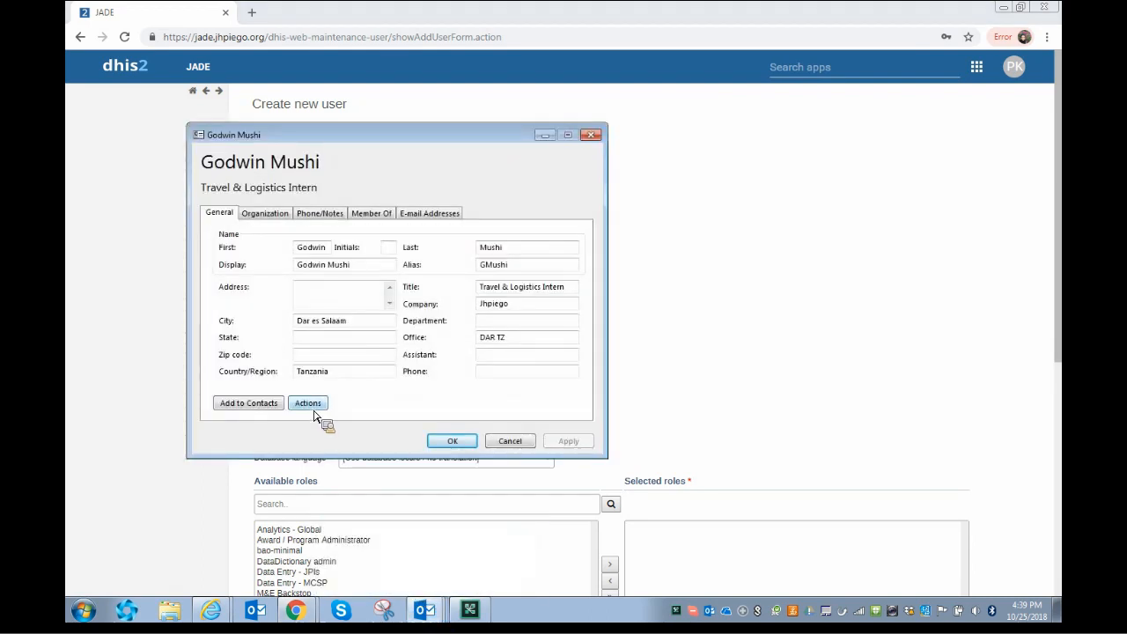
left_click(314, 408)
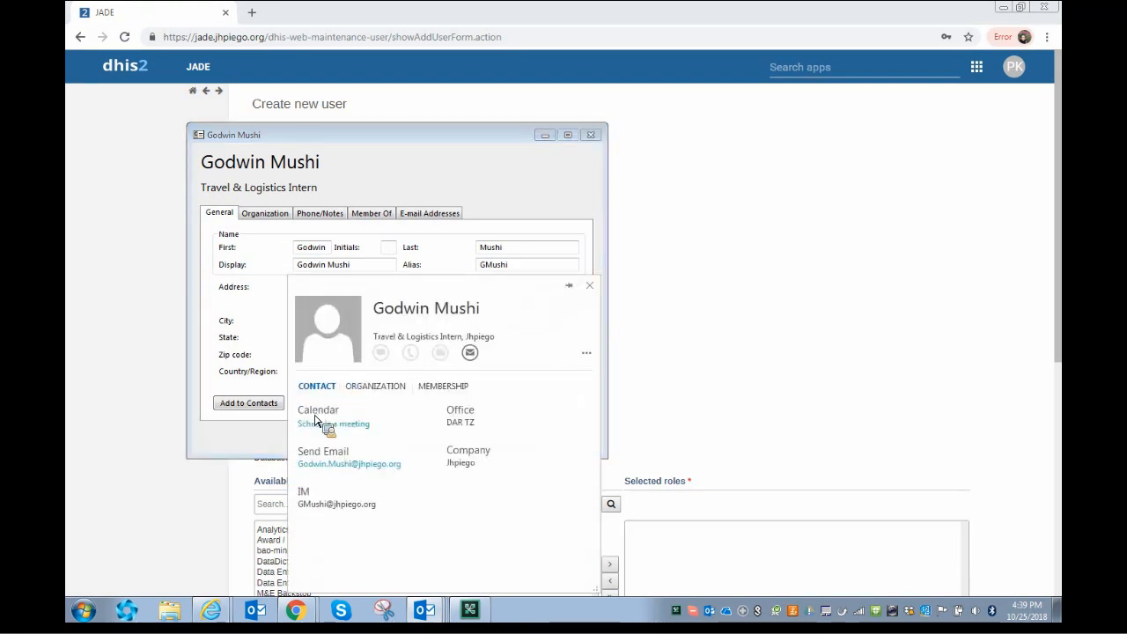
right_click(386, 500)
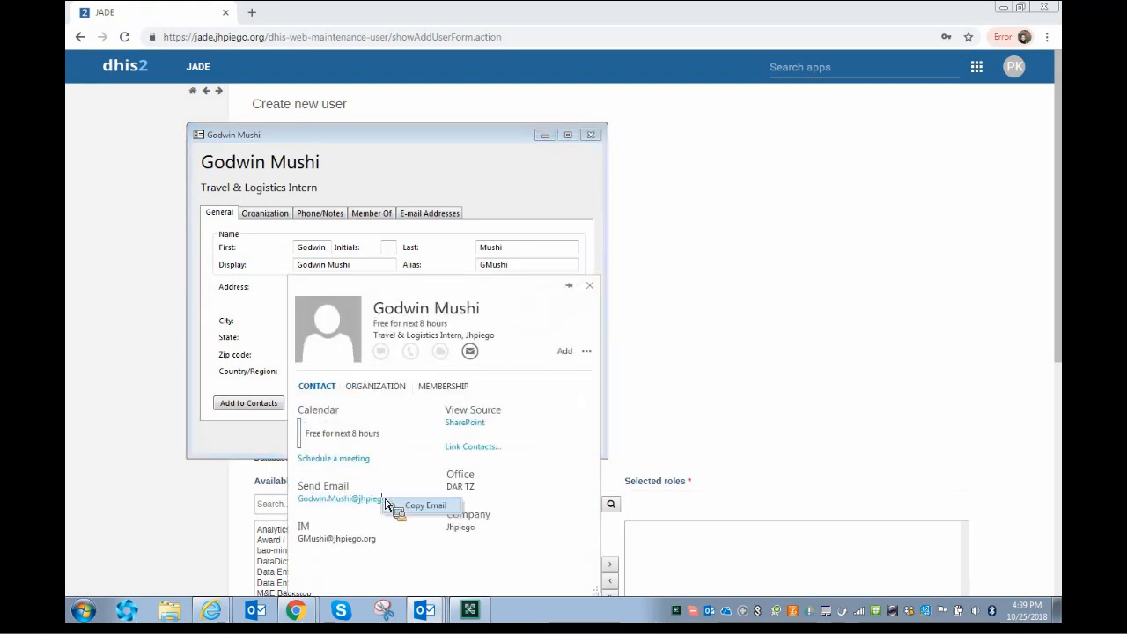
left_click(411, 508)
left_click(742, 354)
left_click(354, 327)
key("ctrl+v")
left_click(648, 360)
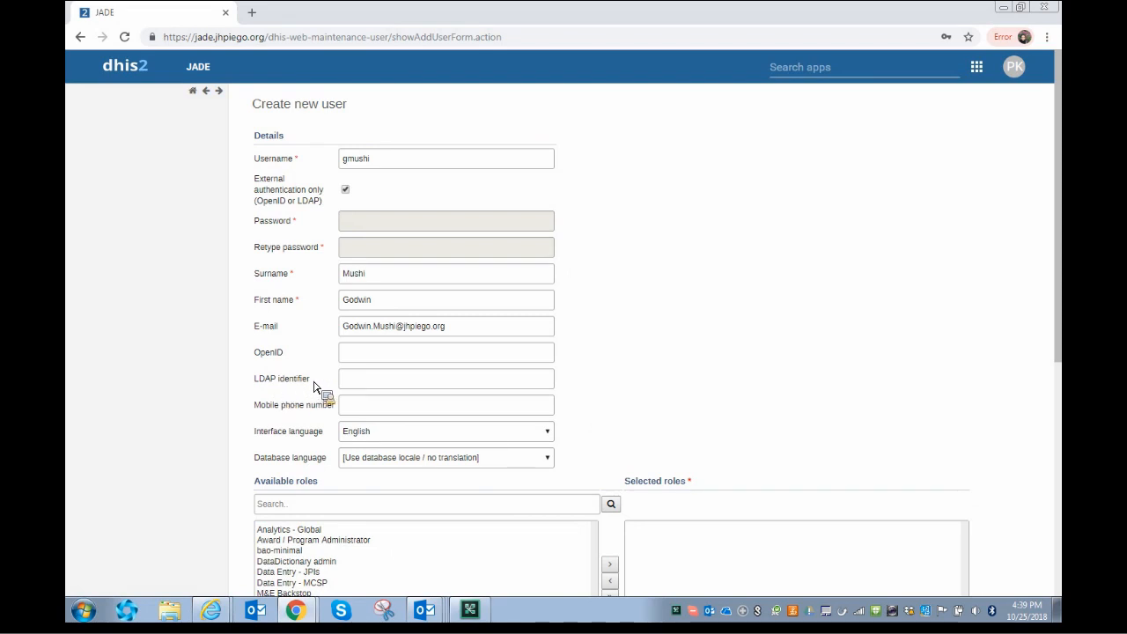
- Copy the Display name from the Outlook contact and paste it as the LDAP identifier
mouse_move(424, 609)
left_click(410, 582)
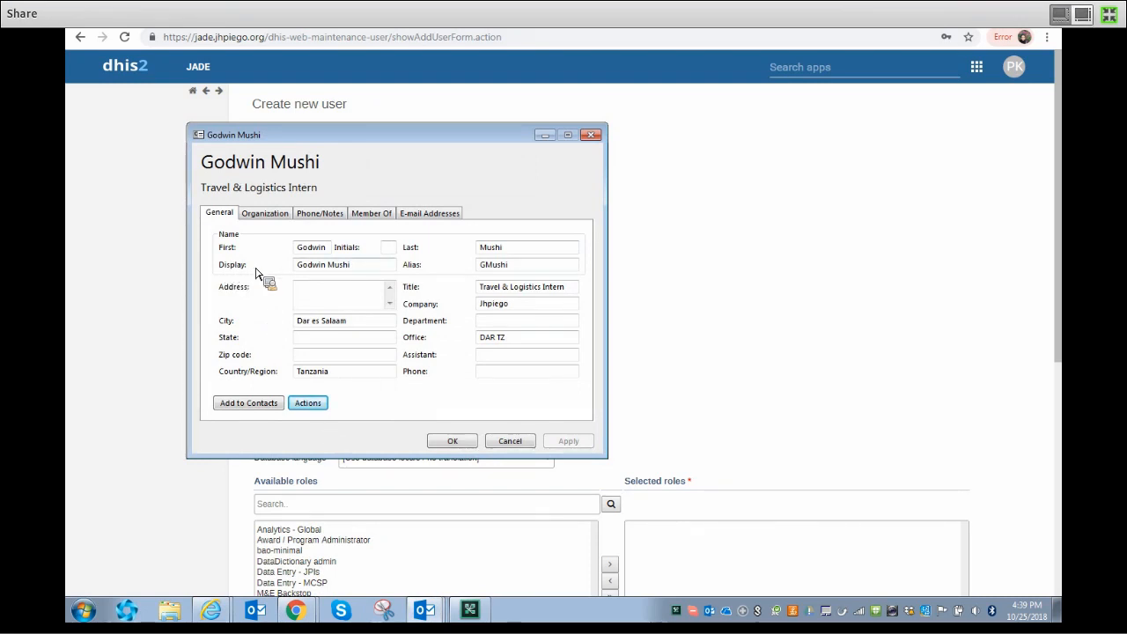
left_click_drag(380, 268, 300, 274)
key("ctrl+c")
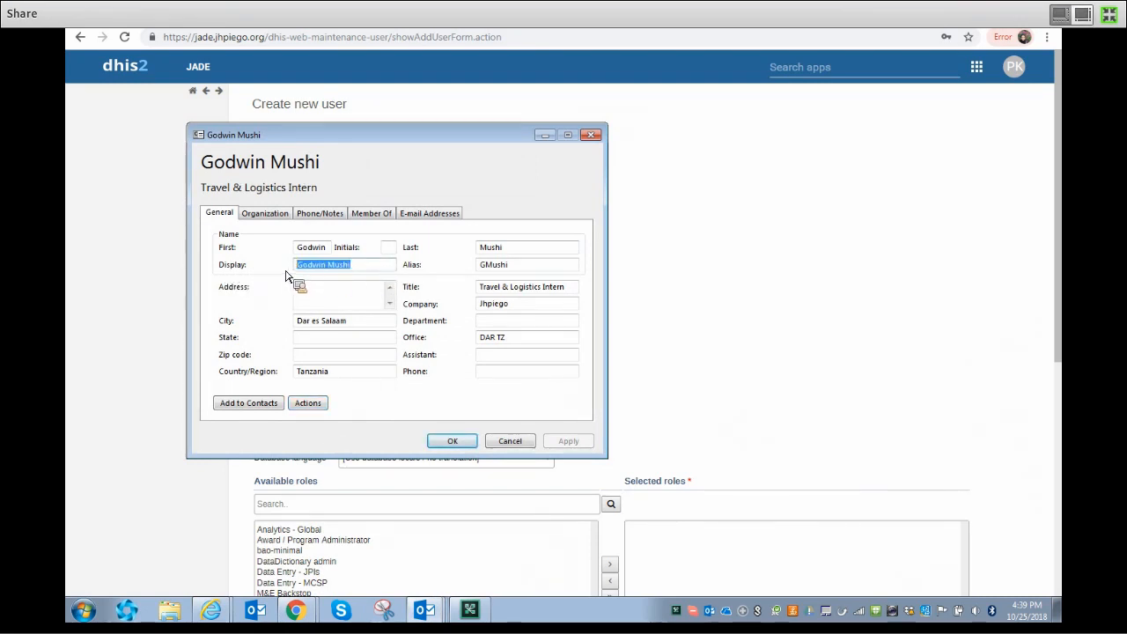
key("Escape")
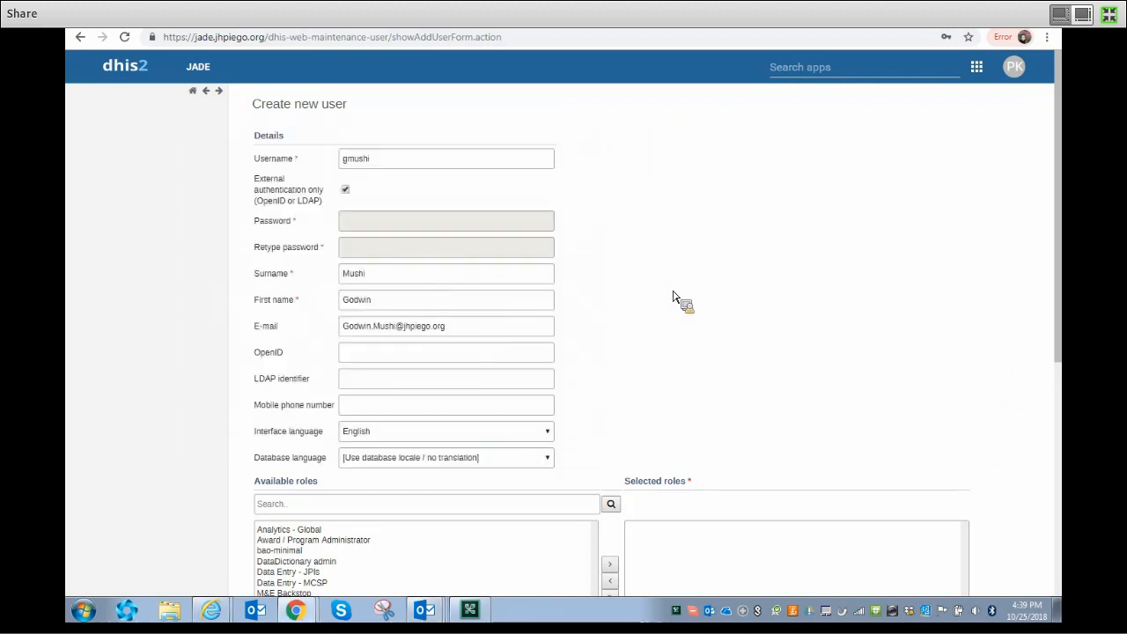
left_click(380, 381)
key("ctrl+v")
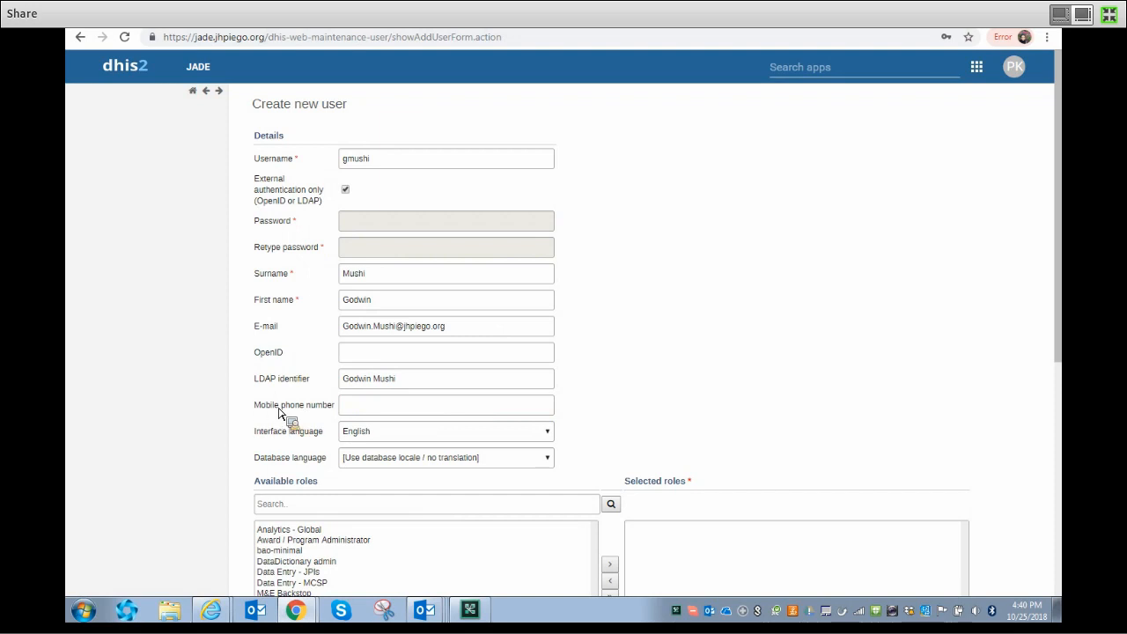
scroll(297, 419, "down", 1)
- Move the Analytics - Global role into the user's Selected roles
scroll(297, 414, "down", 2)
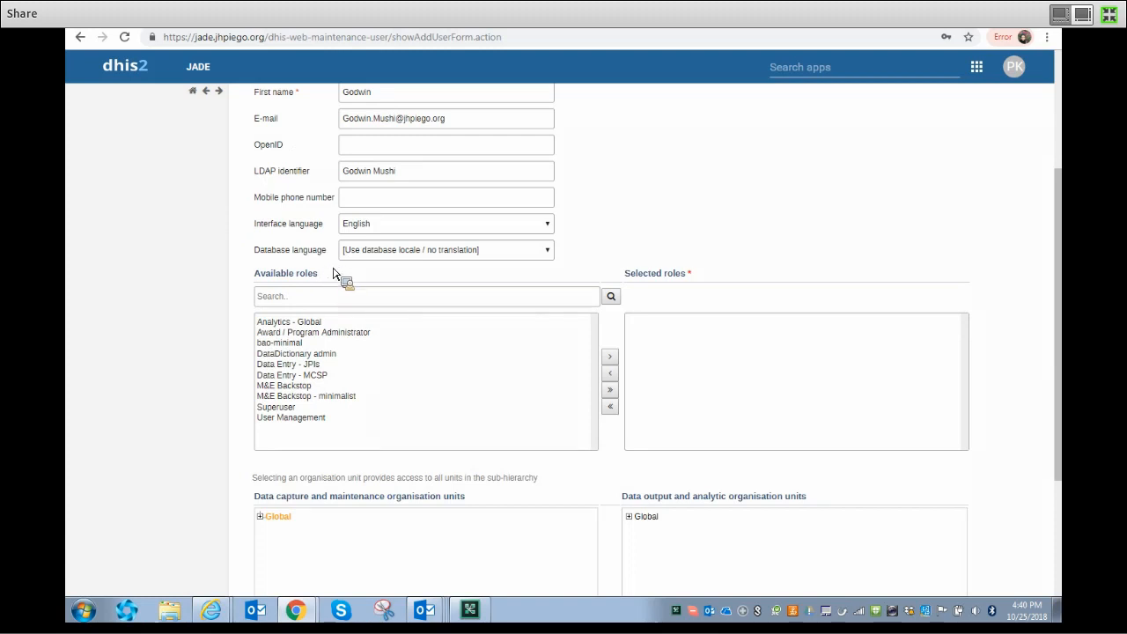
left_click(322, 322)
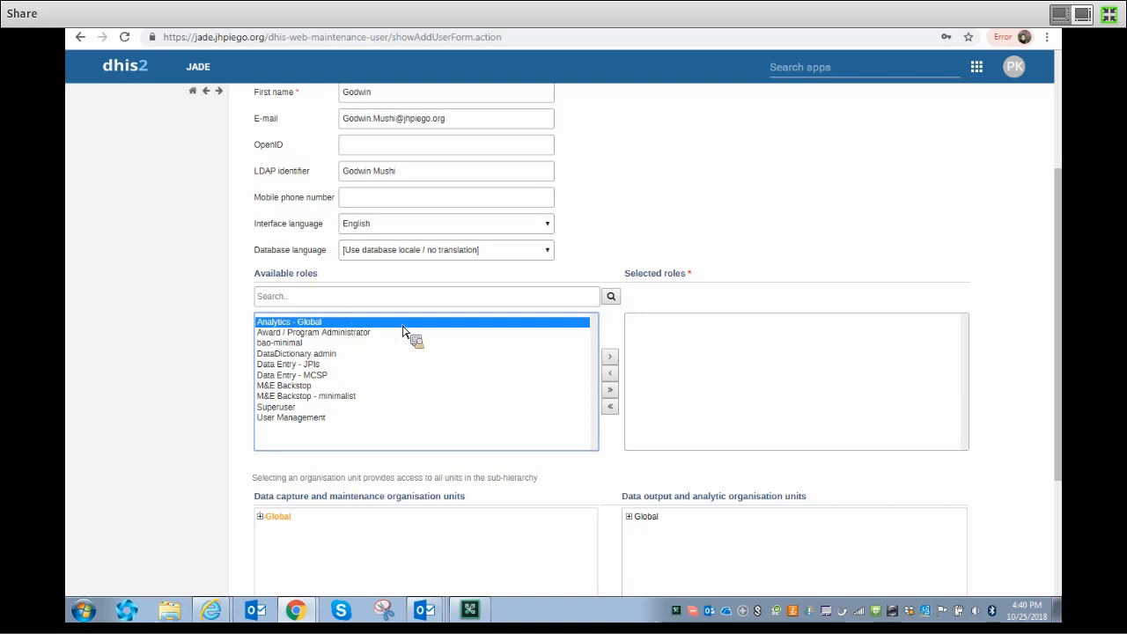
left_click(608, 358)
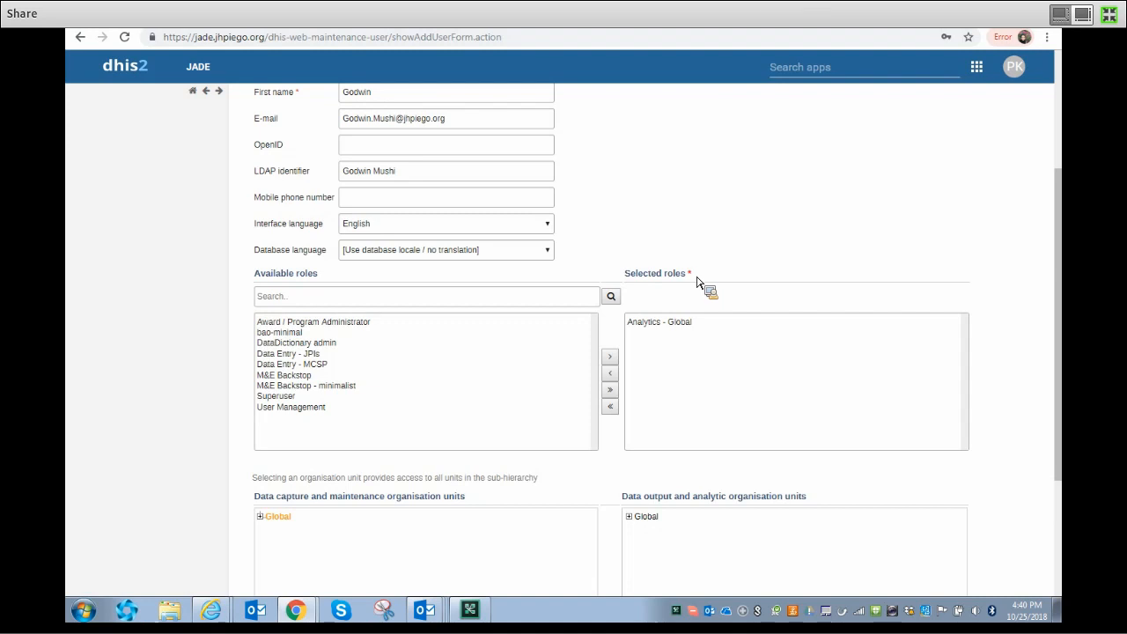
scroll(233, 422, "down", 2)
scroll(236, 426, "down", 1)
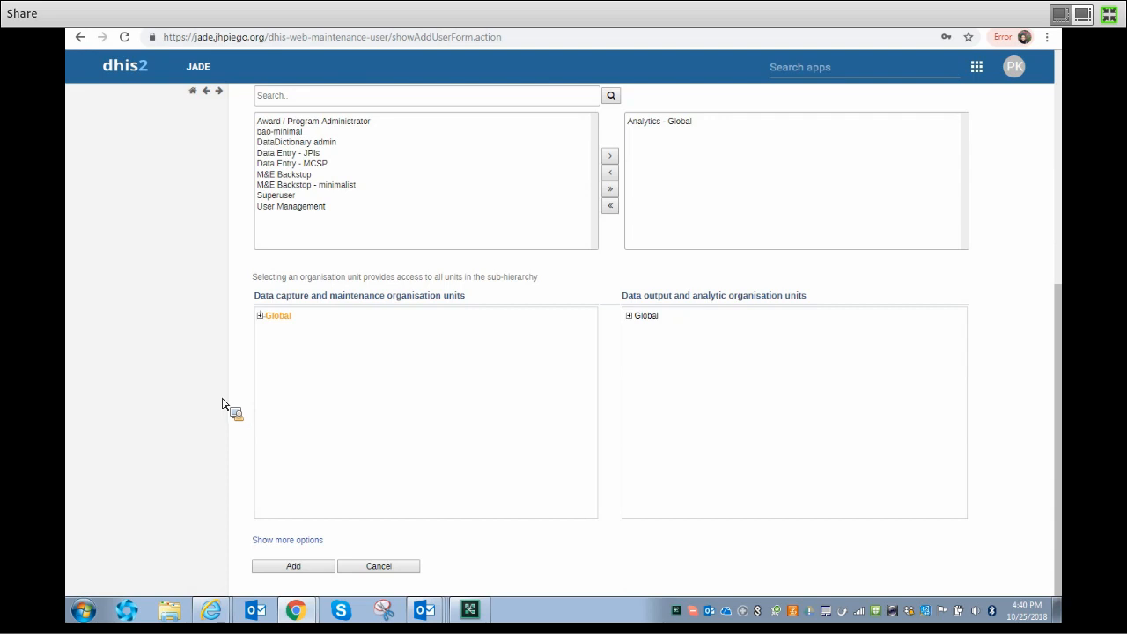
- Expand Global > Asia, Near East and Europe > India; select Andhra Pradesh, Chhattisgarh, Jharkhand for data capture
left_click(260, 317)
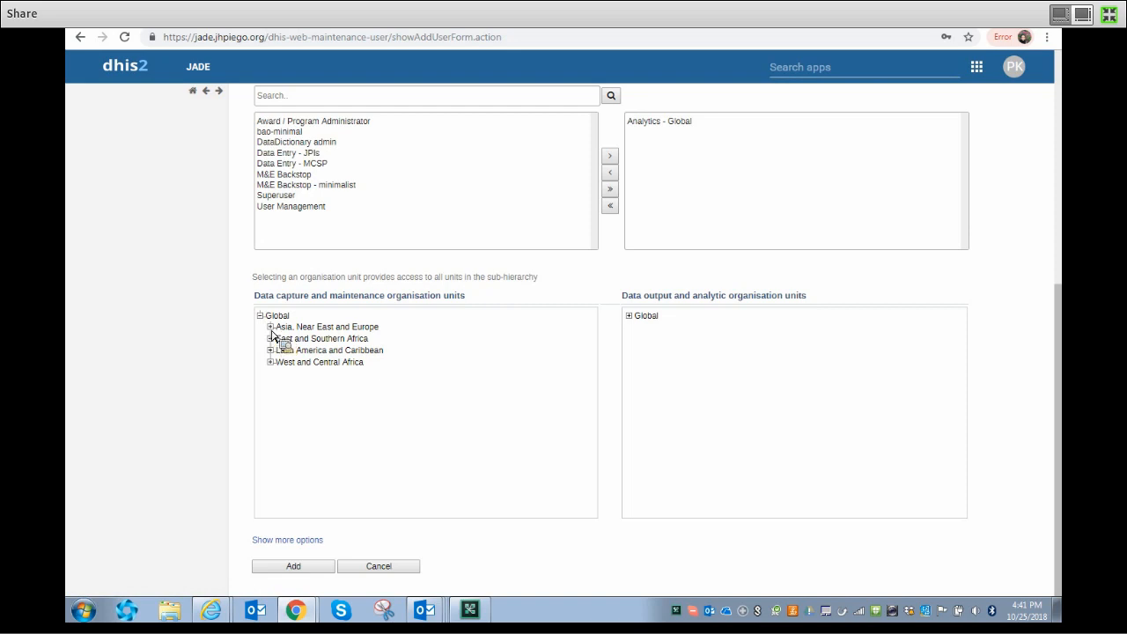
left_click(270, 327)
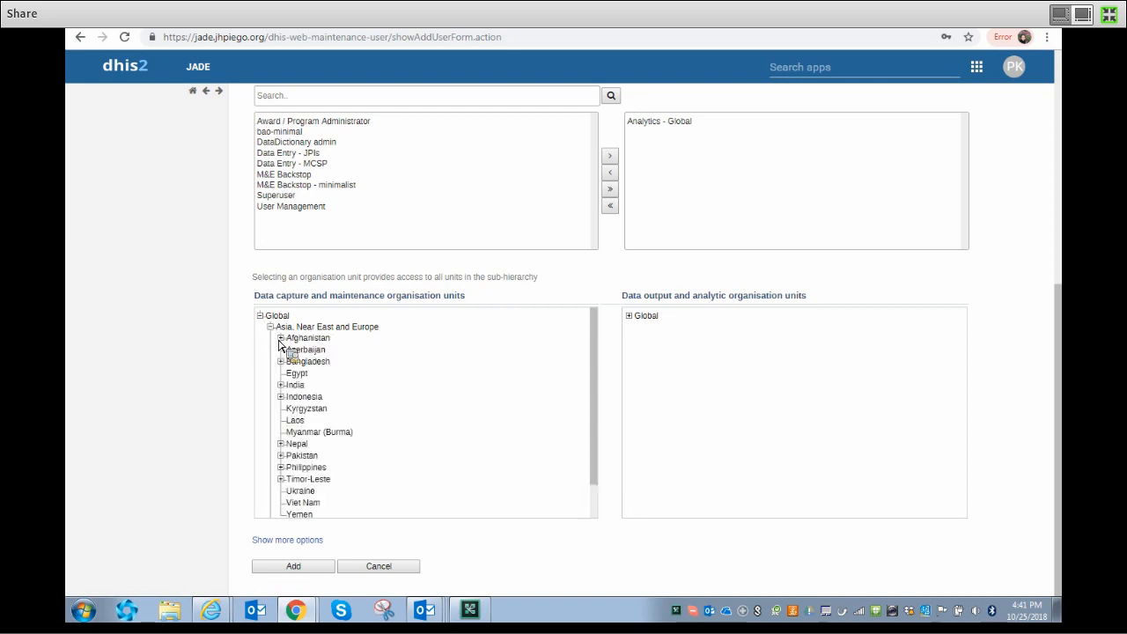
left_click(280, 385)
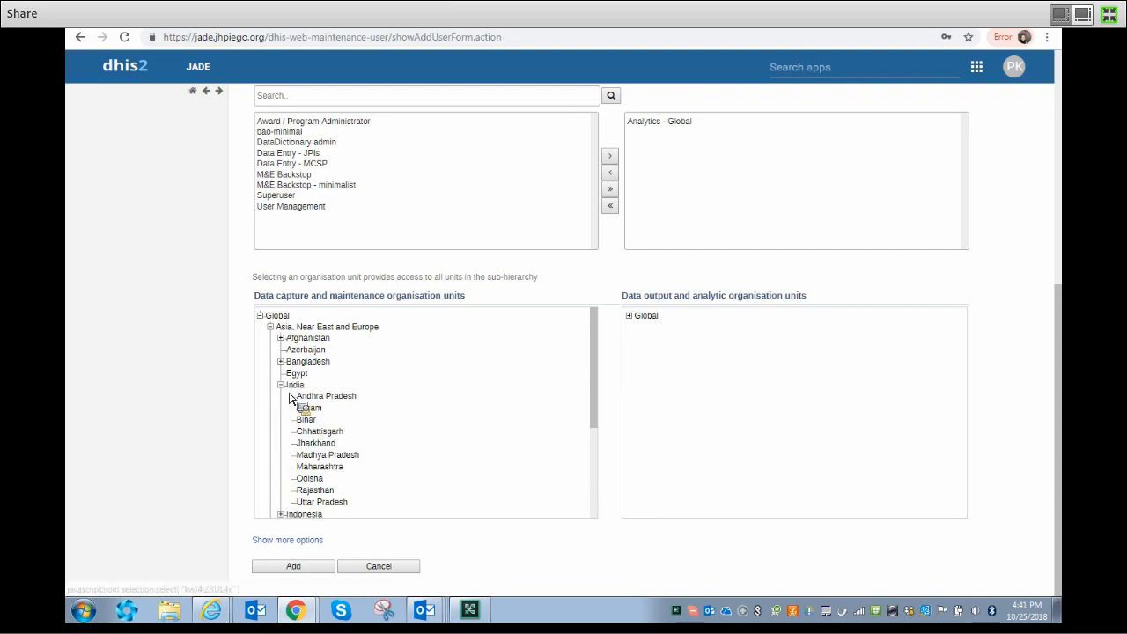
left_click(296, 388)
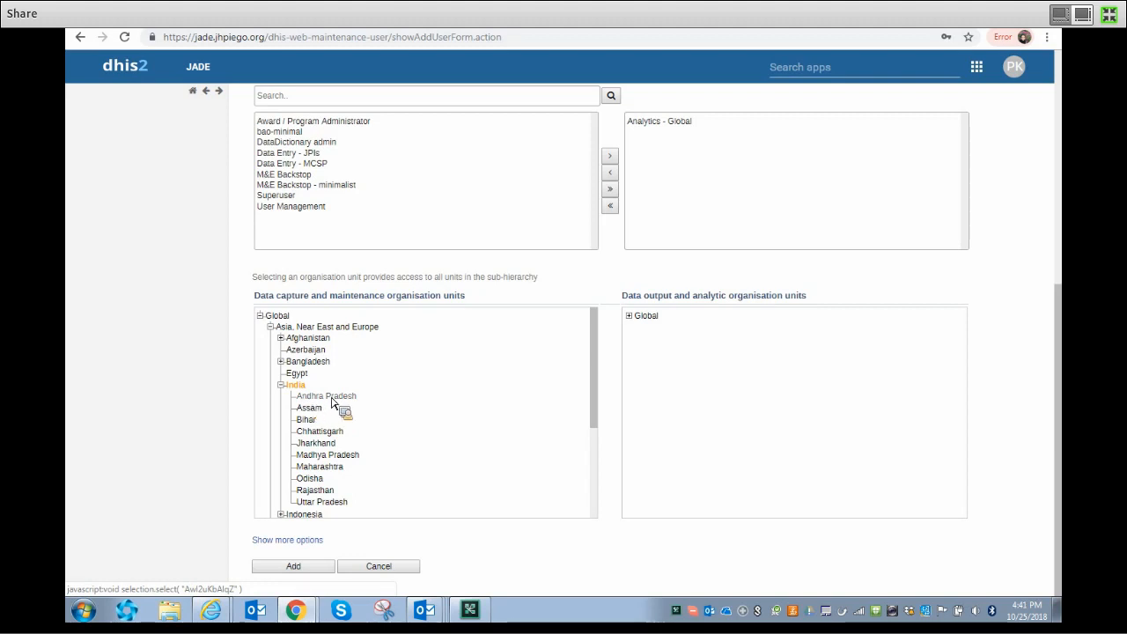
left_click(301, 389)
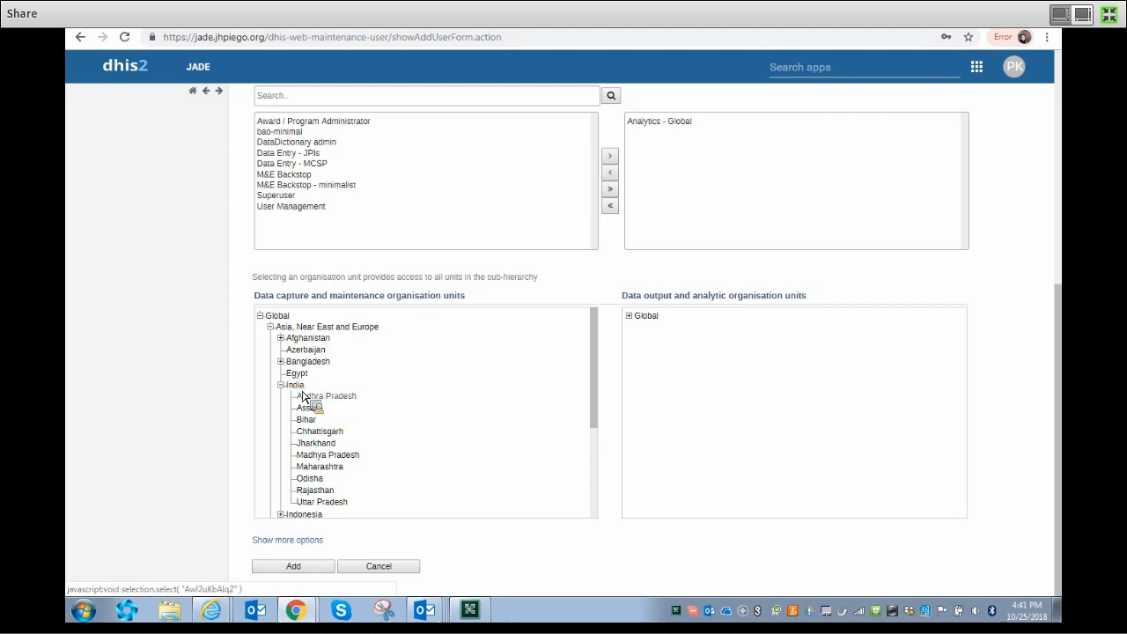
left_click(335, 396)
left_click(321, 431)
left_click(322, 442)
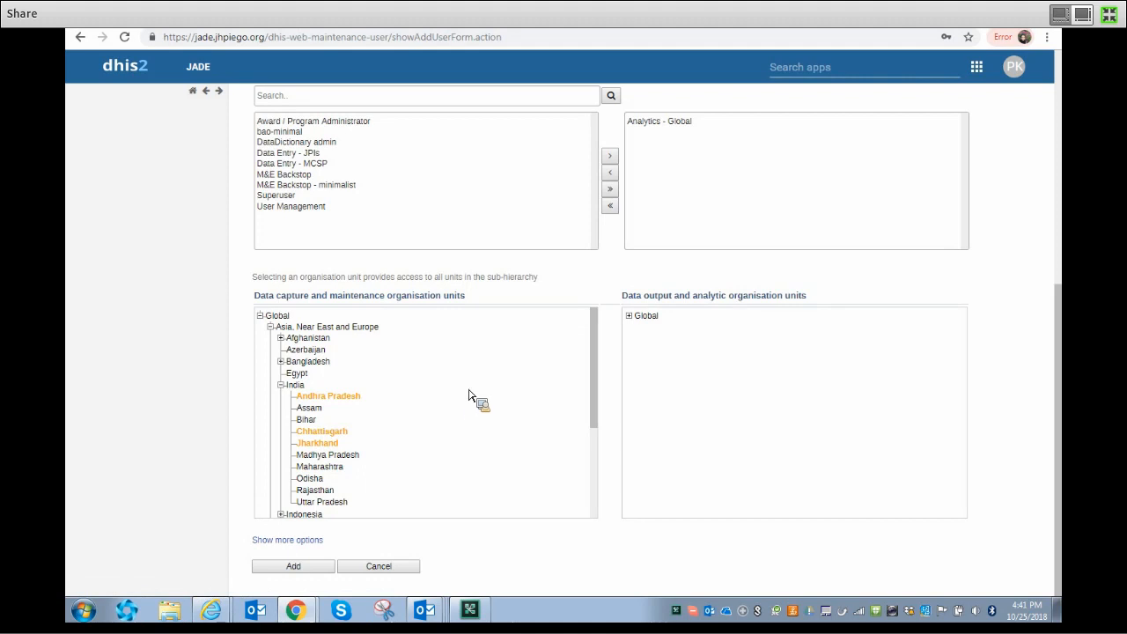
- Expand Global and Asia, Near East and Europe in the analytic tree and select India
left_click(630, 315)
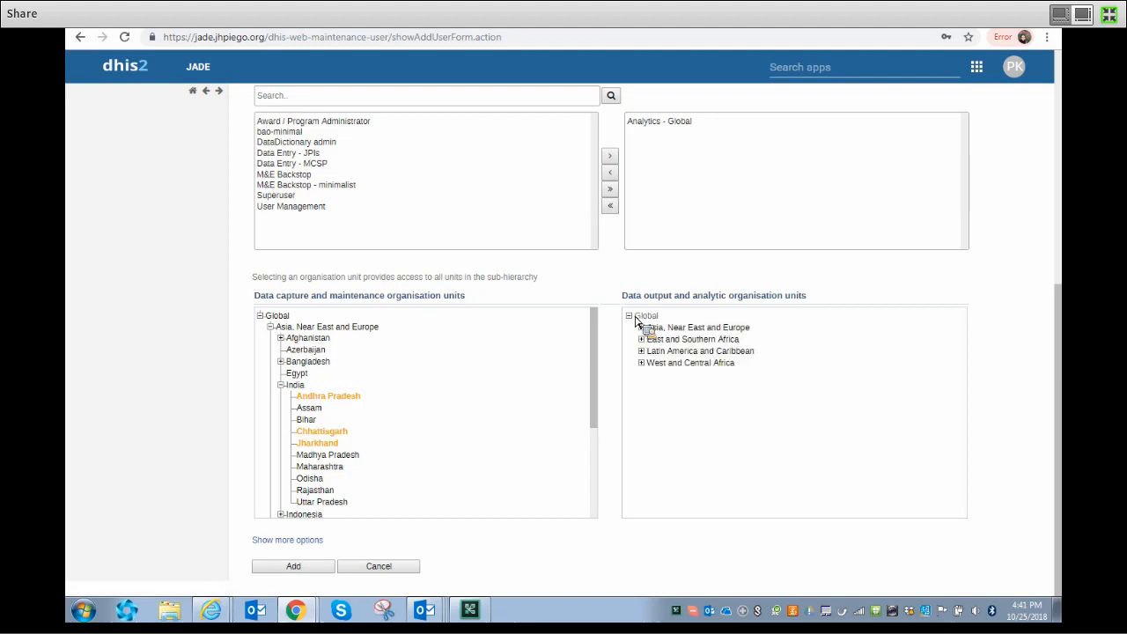
left_click(642, 328)
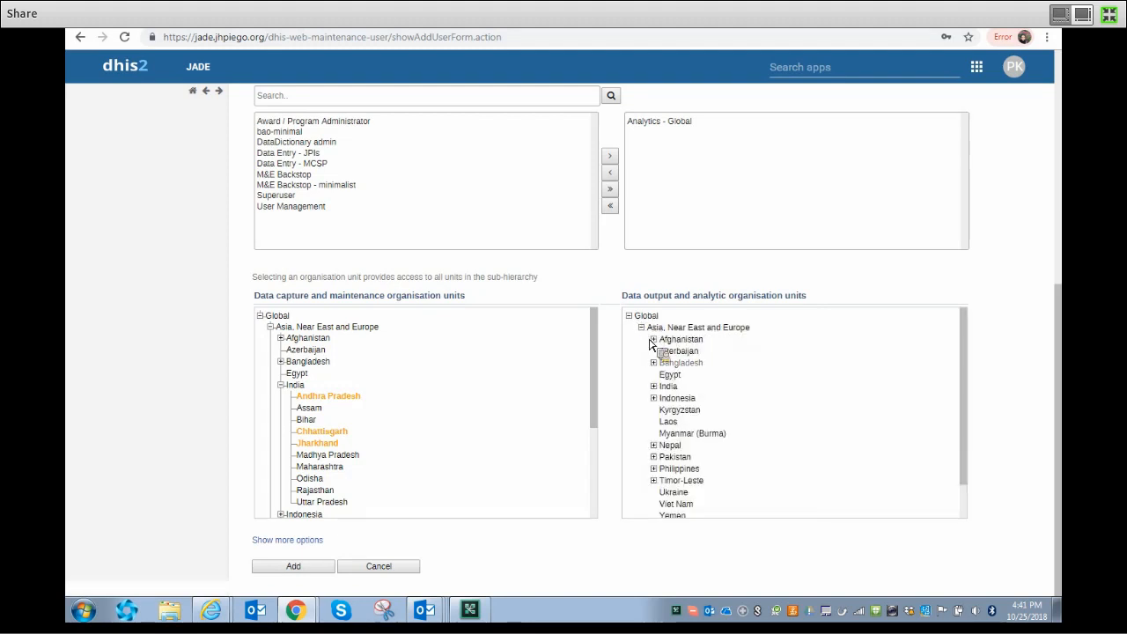
left_click(668, 388)
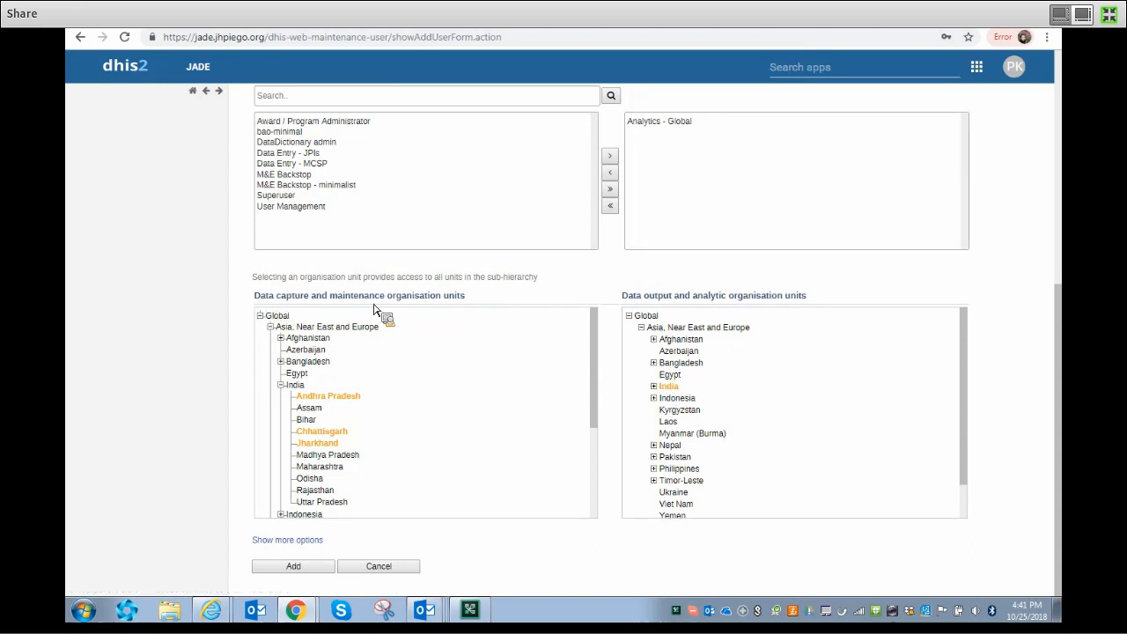
left_click_drag(491, 307, 251, 308)
left_click(255, 296)
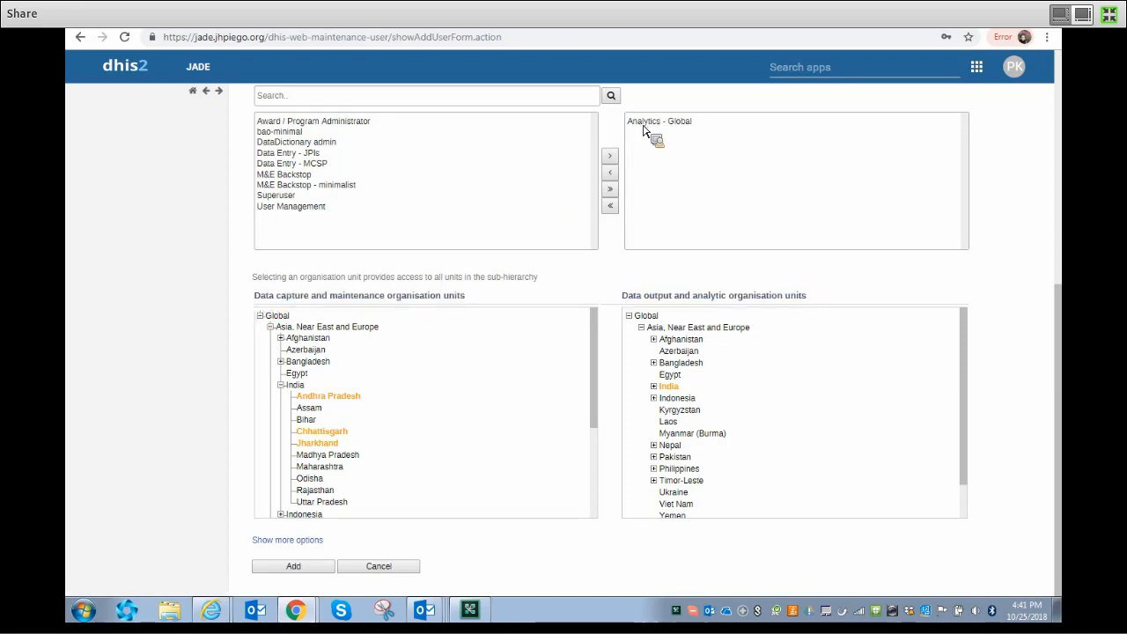
- Select India for data capture and deselect Andhra Pradesh, Chhattisgarh and Jharkhand
left_click(299, 389)
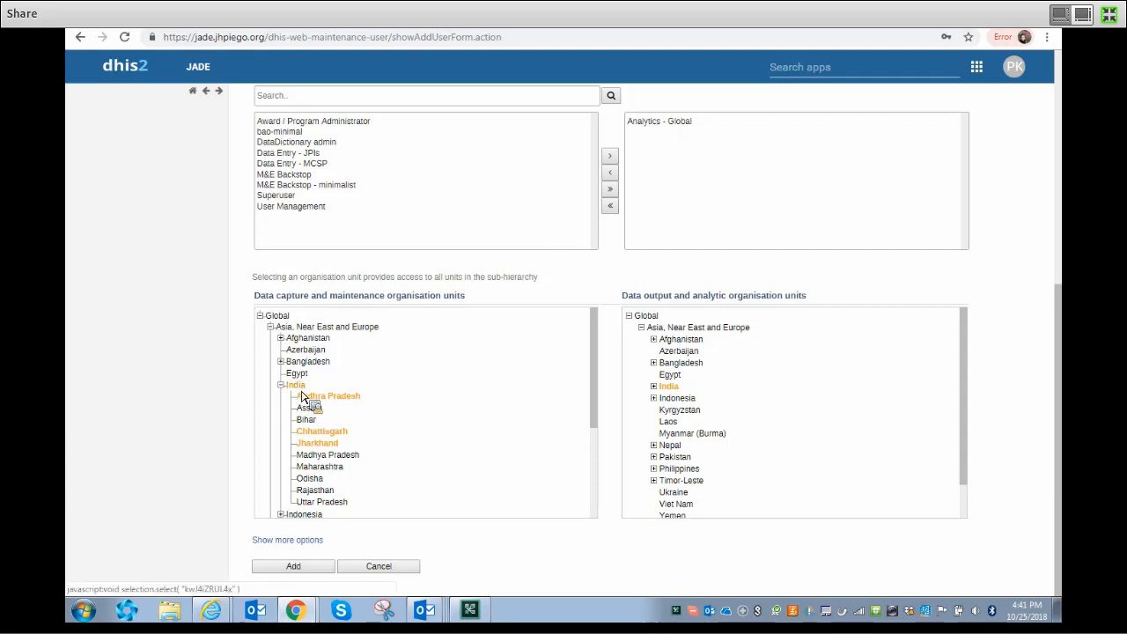
left_click(334, 398)
left_click(329, 431)
left_click(333, 445)
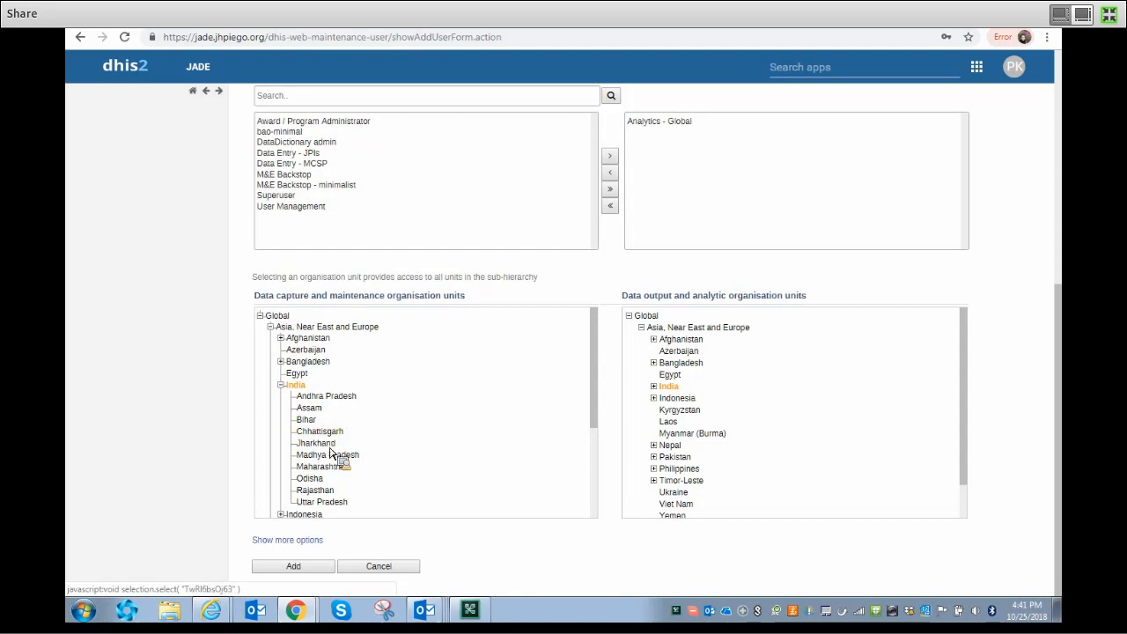
- Under the extra options, move Dashboard - ANE from Available to Selected User Groups
left_click(288, 540)
scroll(247, 476, "down", 2)
scroll(236, 414, "down", 2)
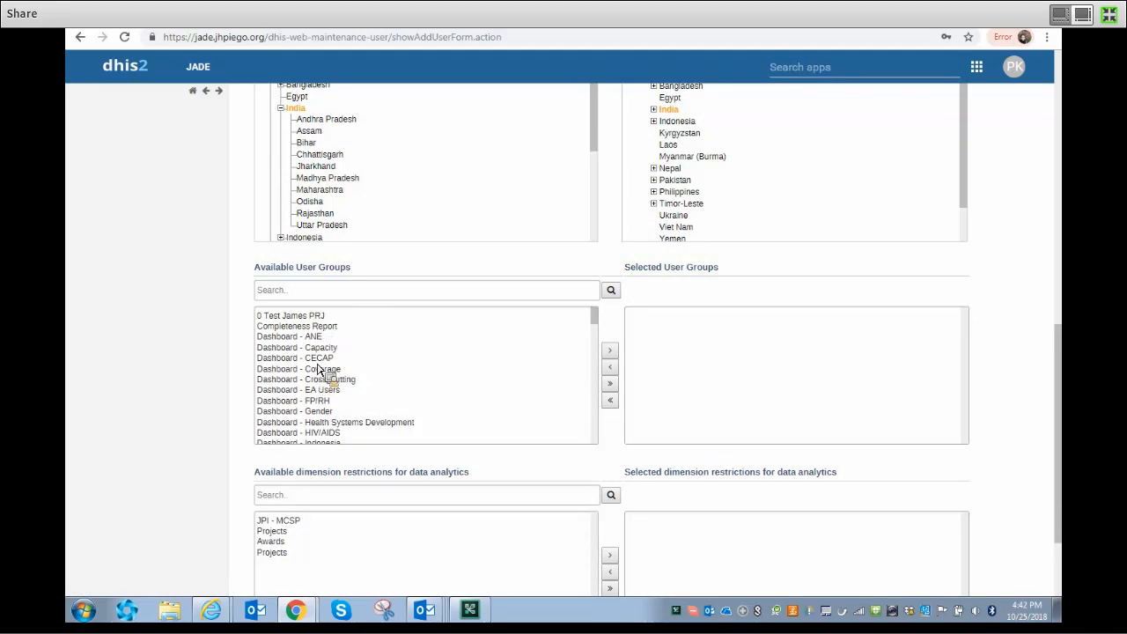
mouse_move(596, 318)
left_mouse_down()
mouse_move(600, 400)
mouse_move(604, 319)
left_mouse_up()
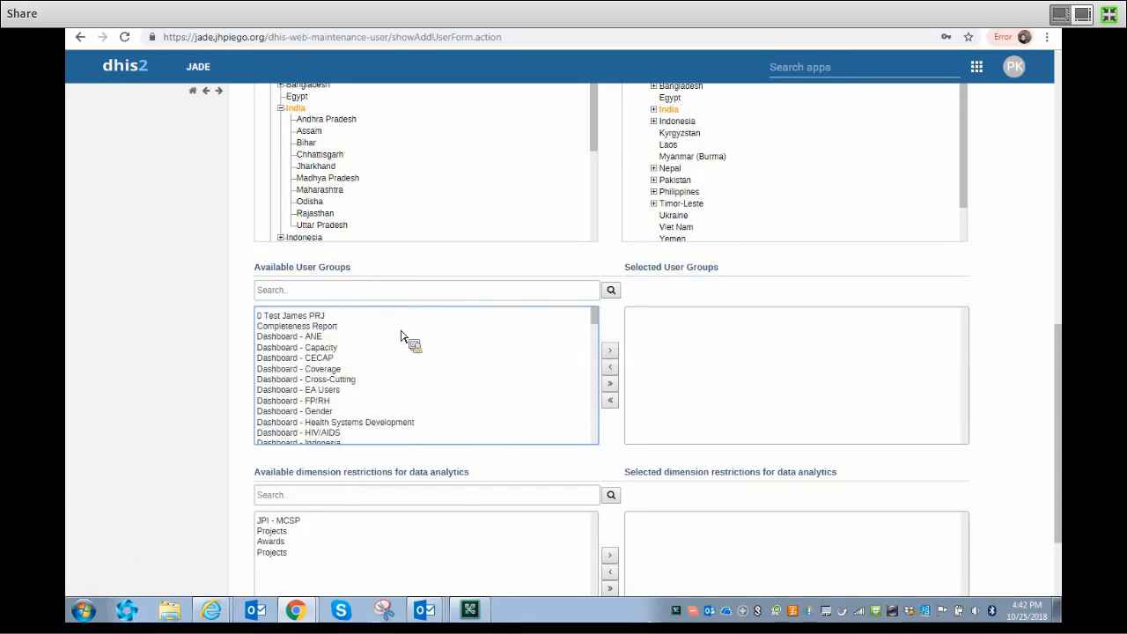
left_click(308, 339)
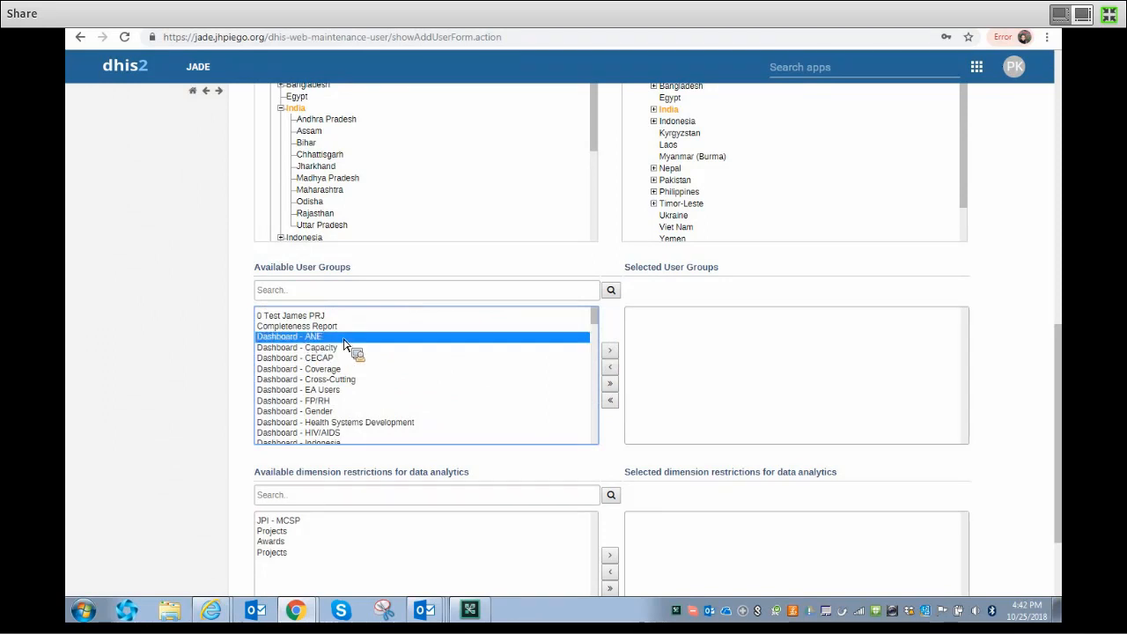
double_click(344, 339)
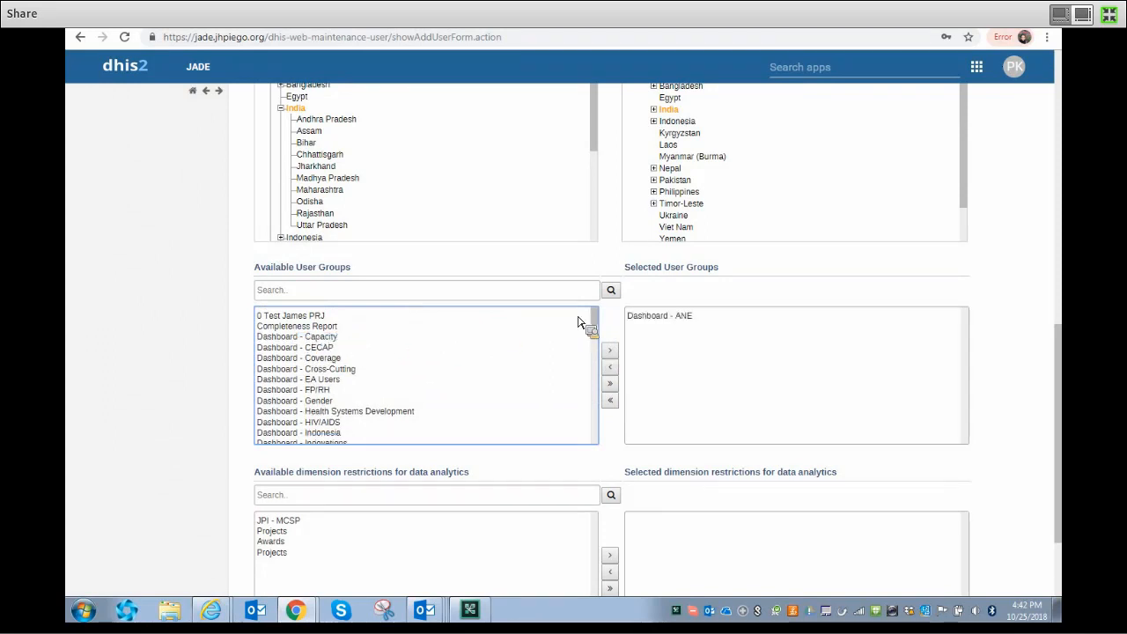
left_click(691, 285)
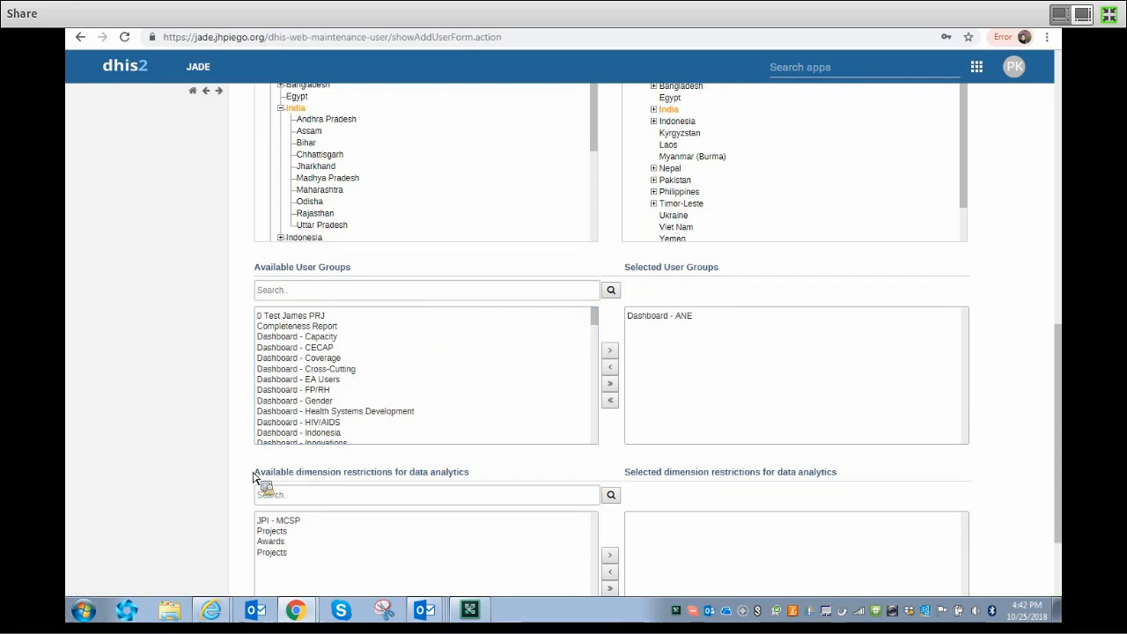
scroll(494, 476, "down", 2)
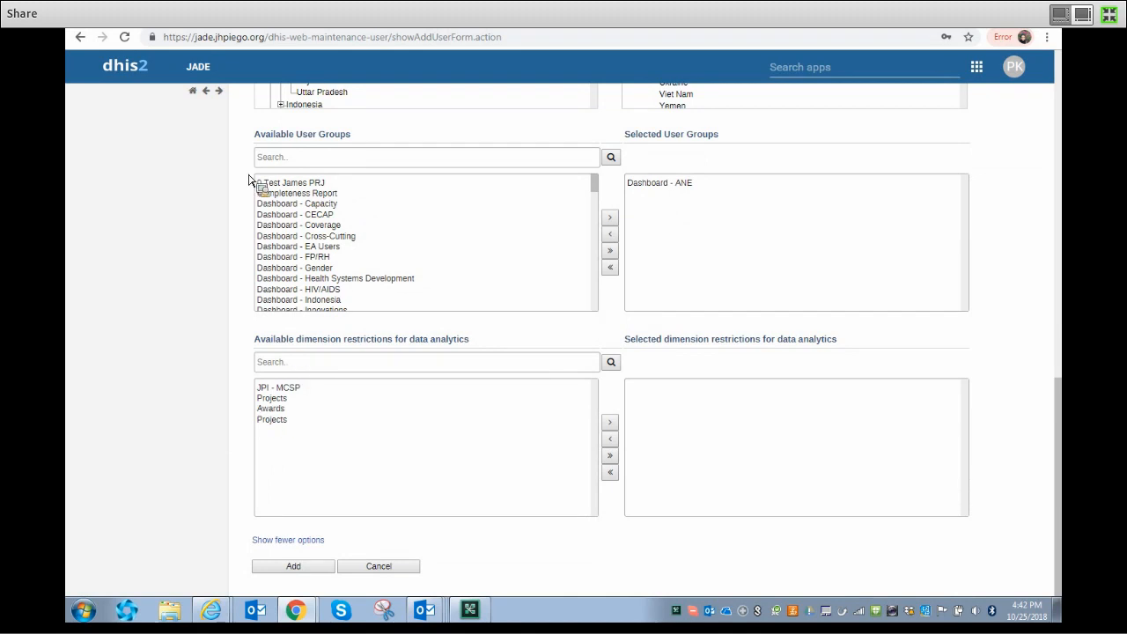
- Save the new account, then search the user list by the user's full name
left_click(288, 569)
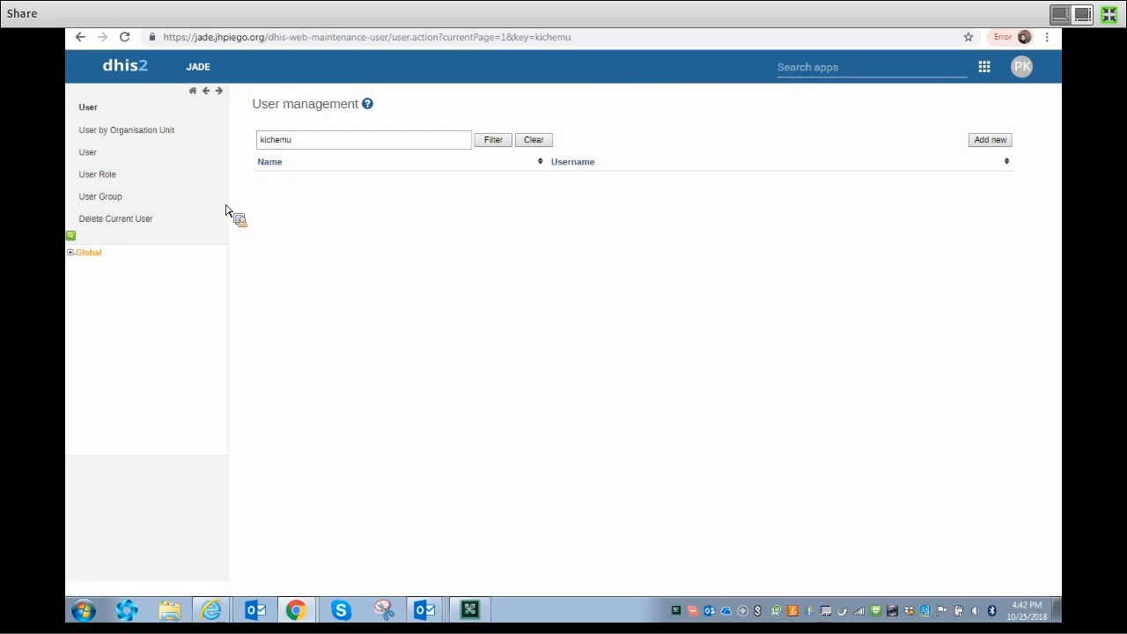
left_click(132, 161)
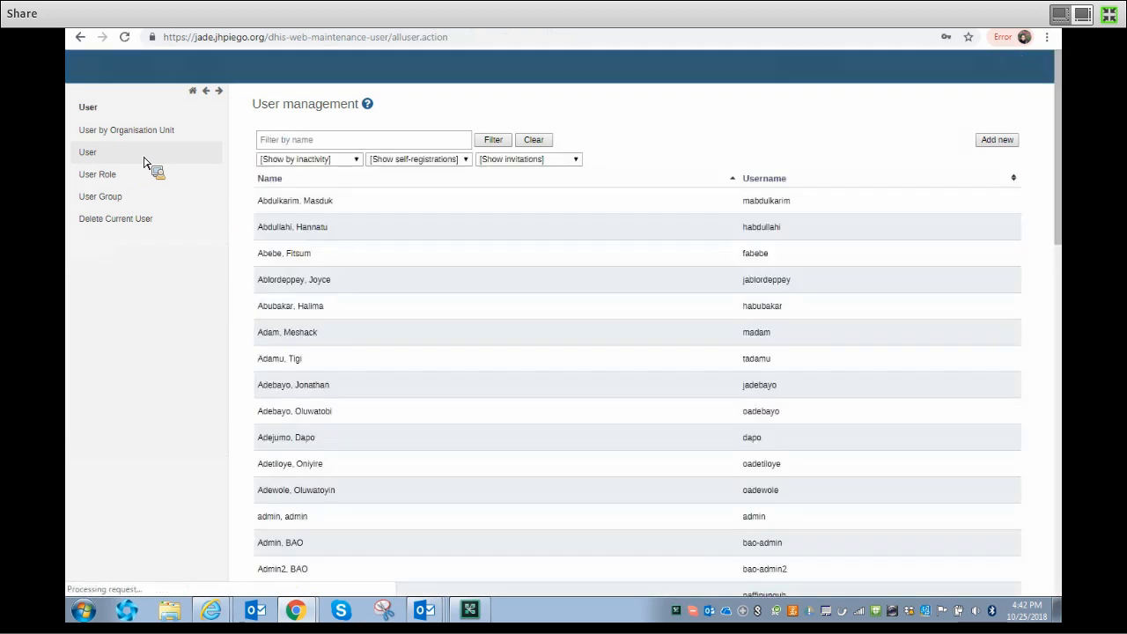
left_click(288, 144)
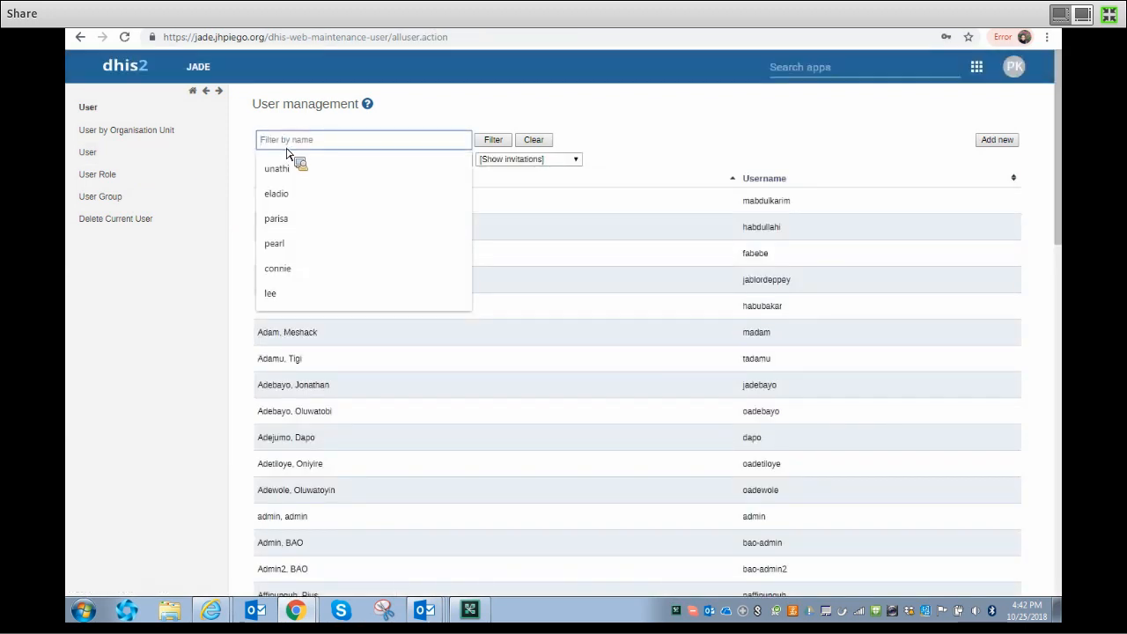
type("mush")
key("BackSpace")
key("BackSpace")
key("BackSpace")
key("BackSpace")
key("Return")
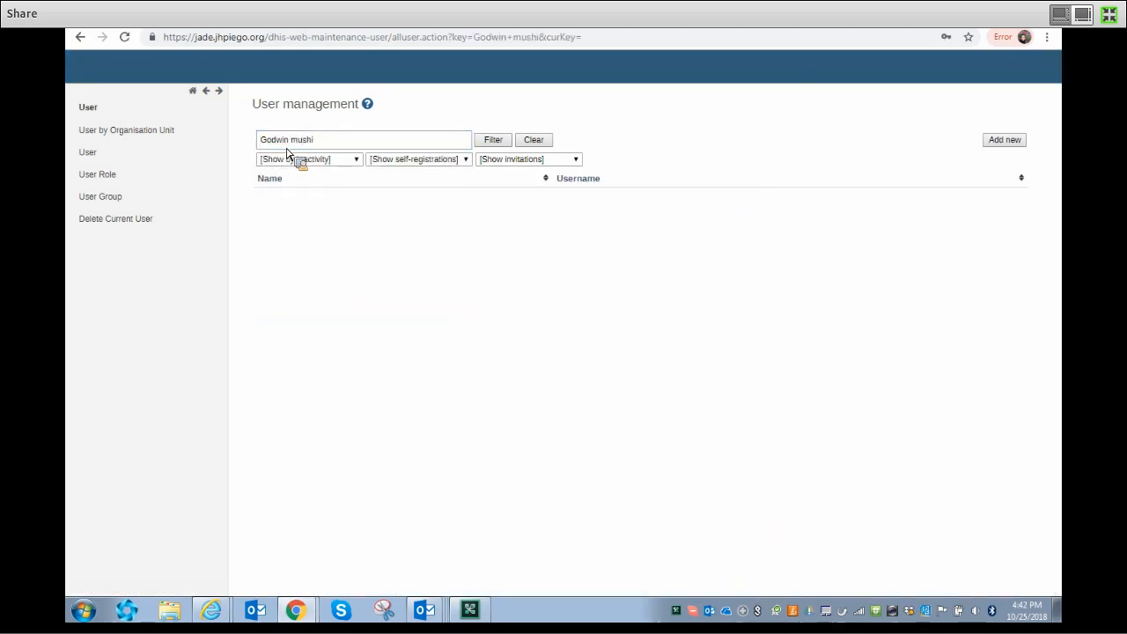
- Filter the user list by the user's surname only
triple_click(308, 141)
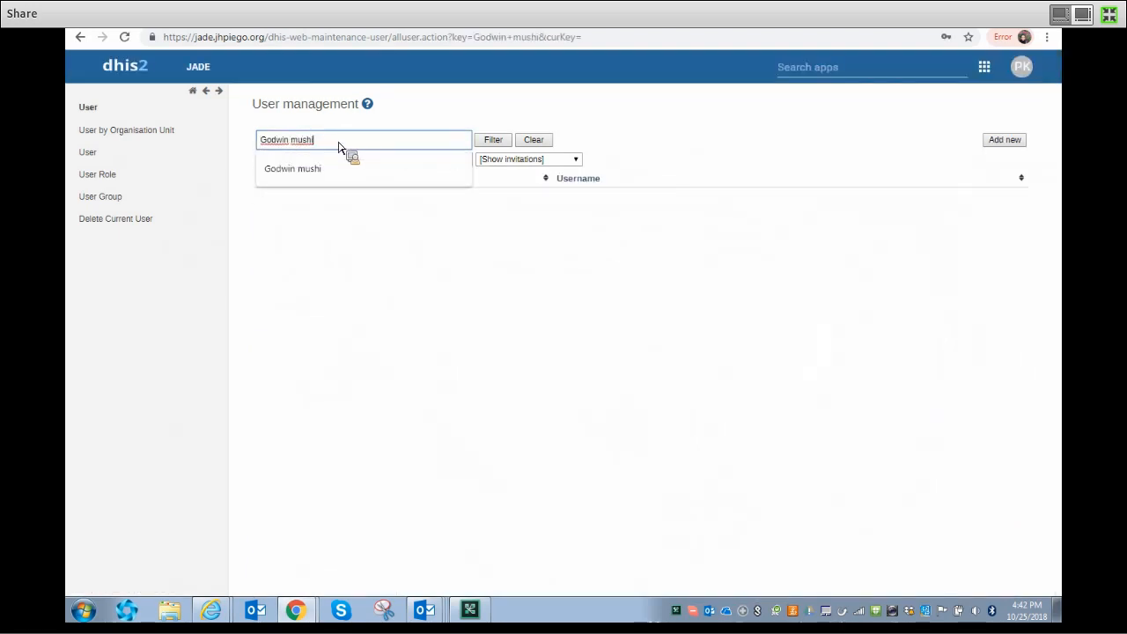
type("mushi")
key("Return")
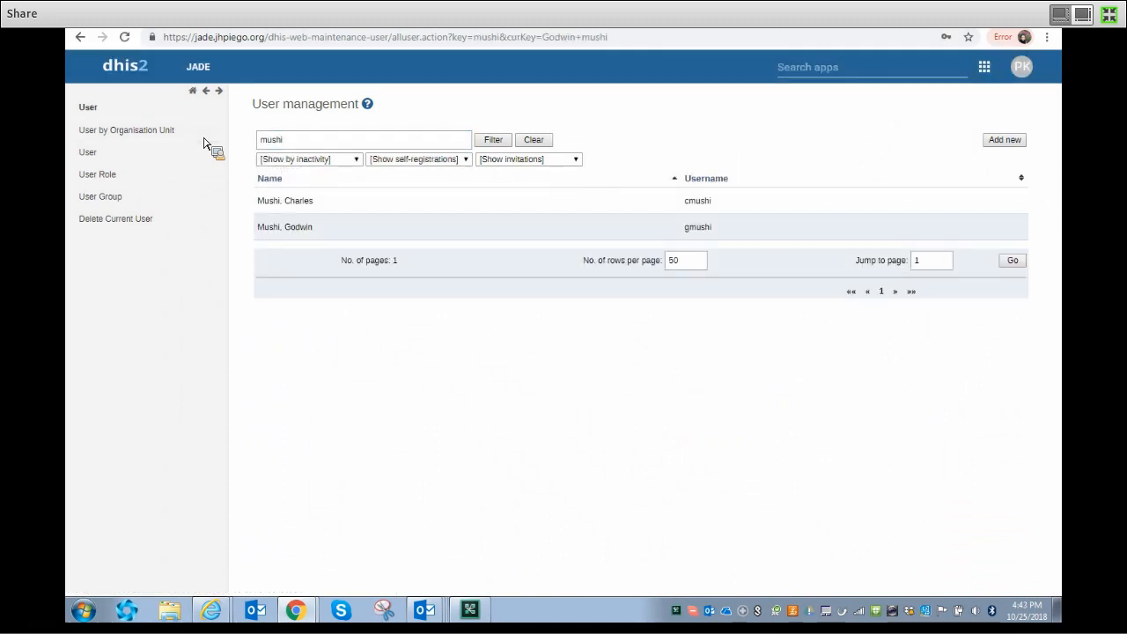
left_click(336, 208)
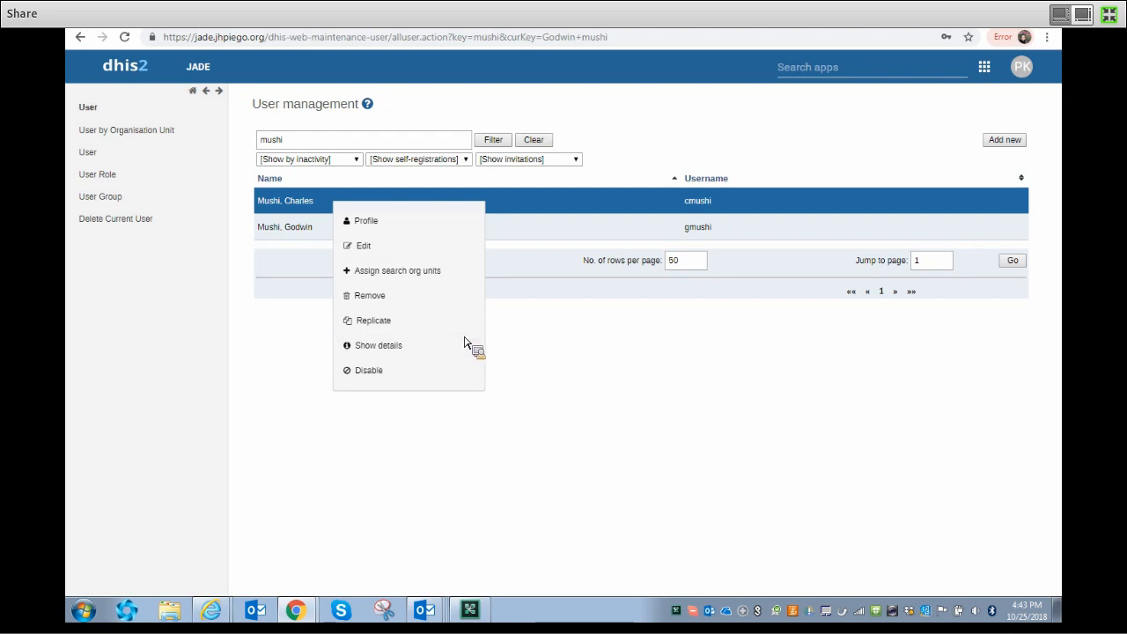
left_click(637, 378)
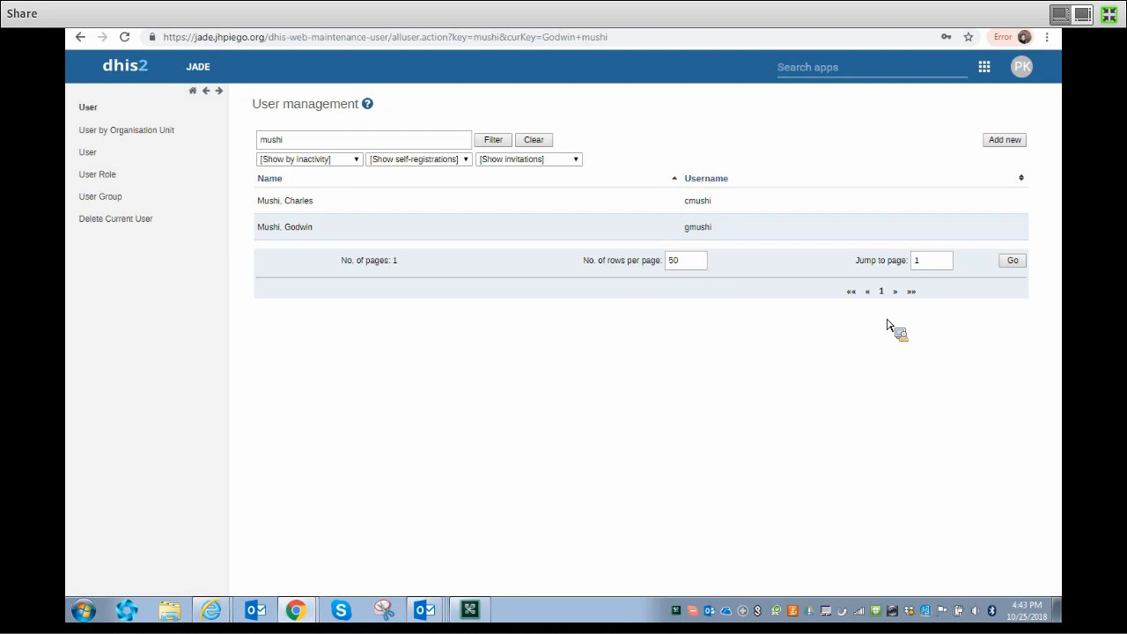